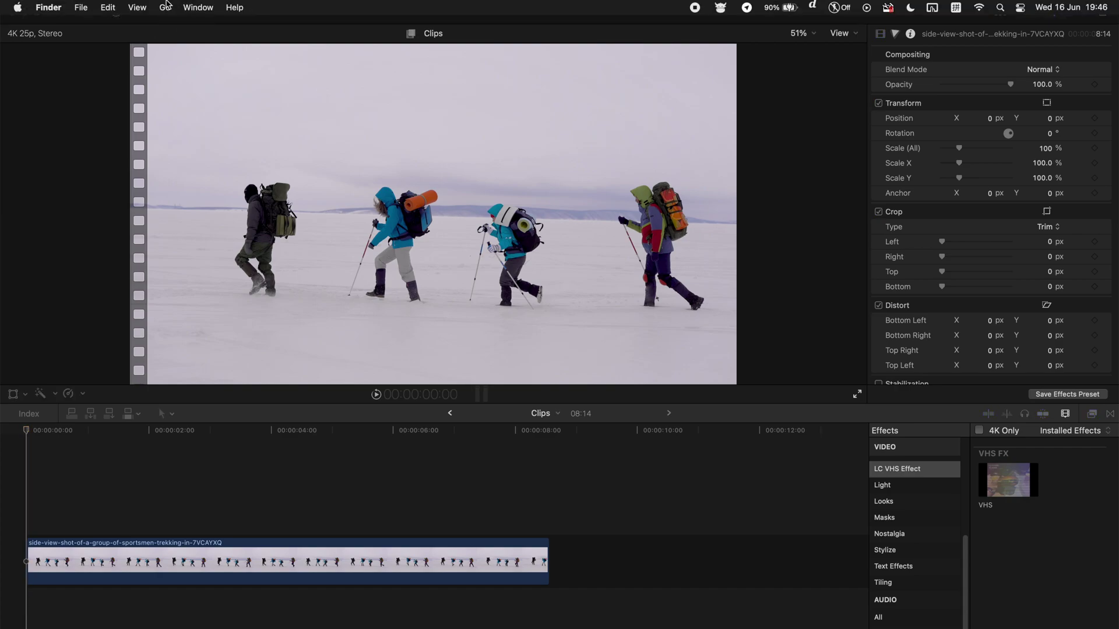
pyautogui.click(165, 7)
pyautogui.click(213, 127)
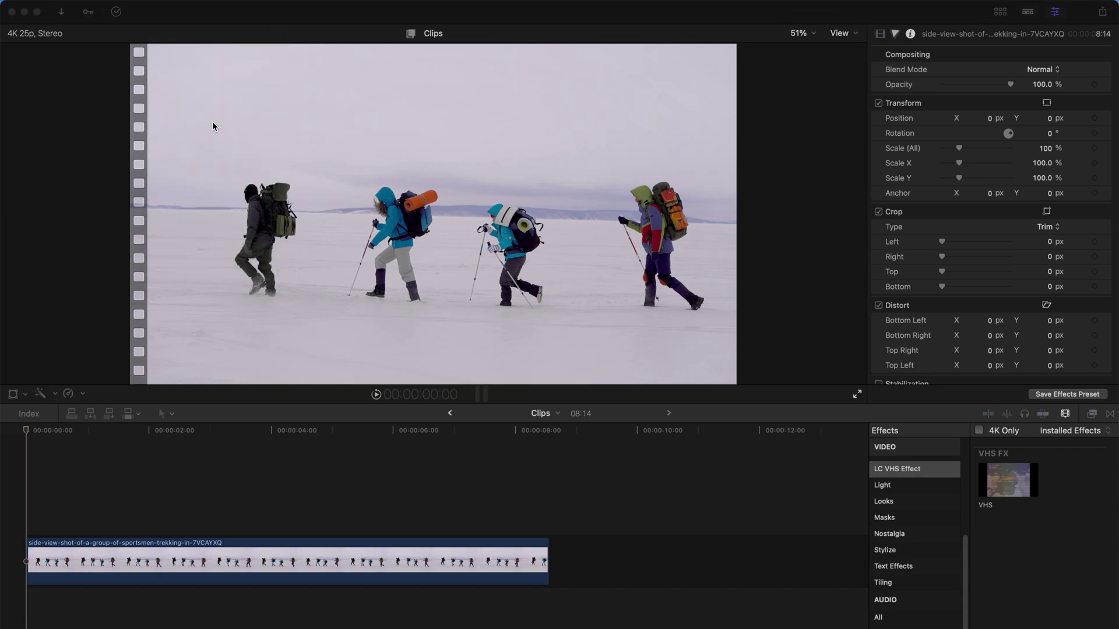
pyautogui.doubleClick(305, 139)
pyautogui.doubleClick(240, 147)
pyautogui.doubleClick(241, 147)
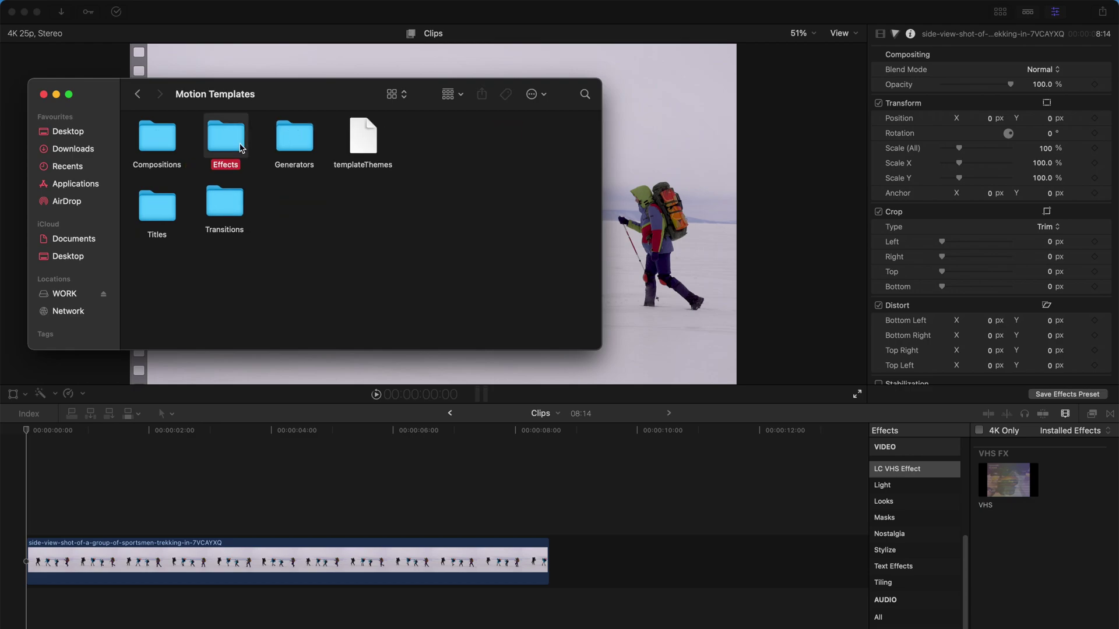
pyautogui.moveTo(361, 125); pyautogui.dragTo(243, 157)
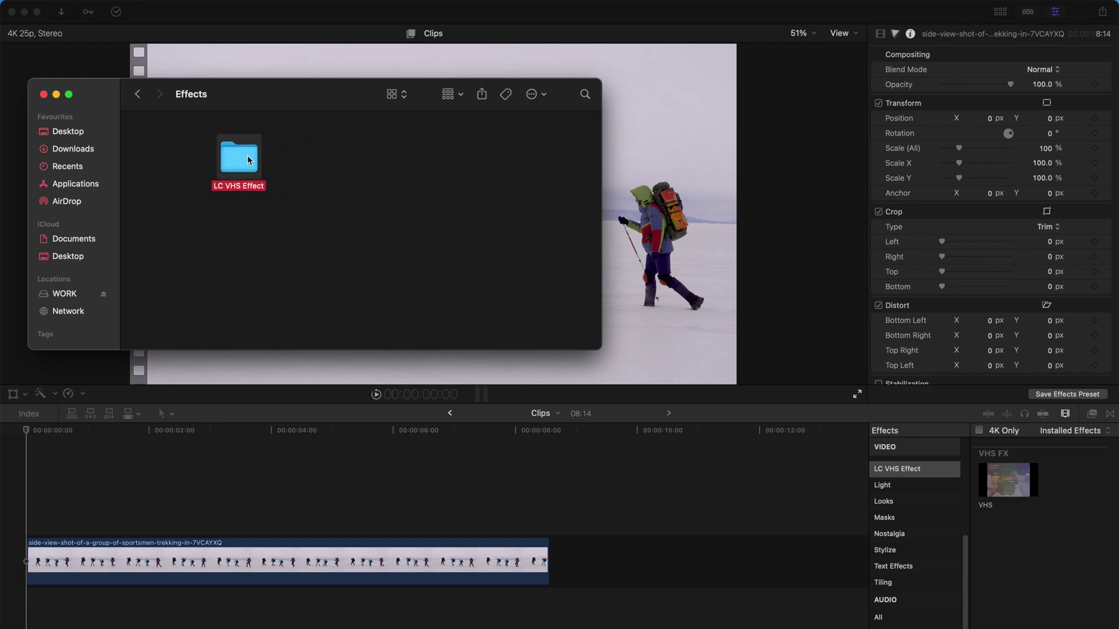
pyautogui.click(303, 201)
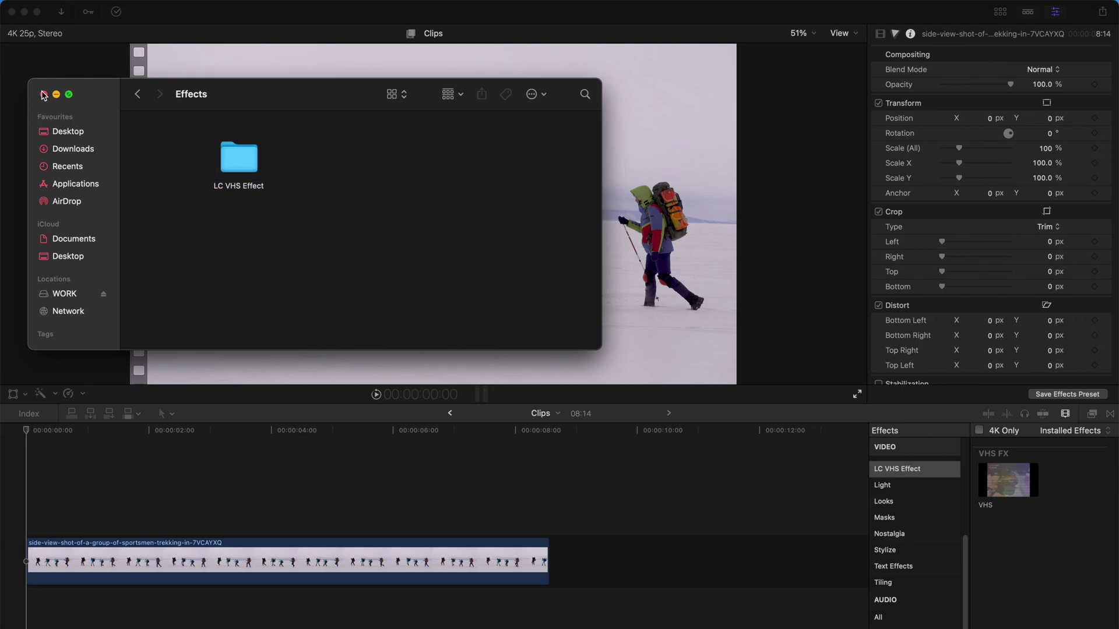
pyautogui.click(44, 95)
pyautogui.click(1037, 481)
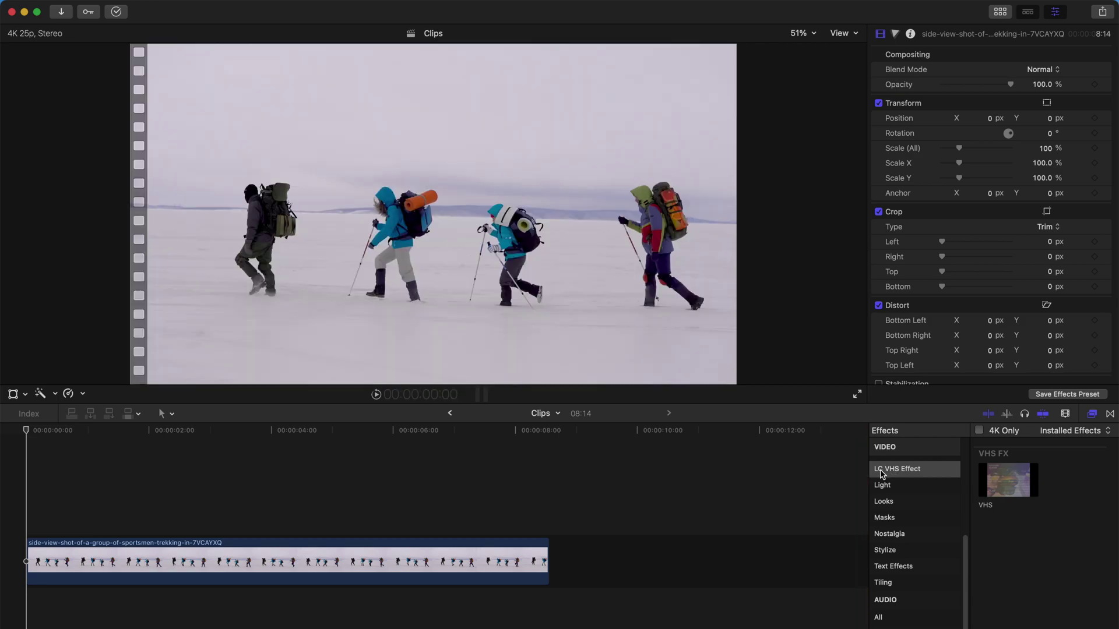
# Drag the VHS effect from the Effects browser onto the snow-trekking clip, then return the playhead to the start.
pyautogui.click(1004, 478)
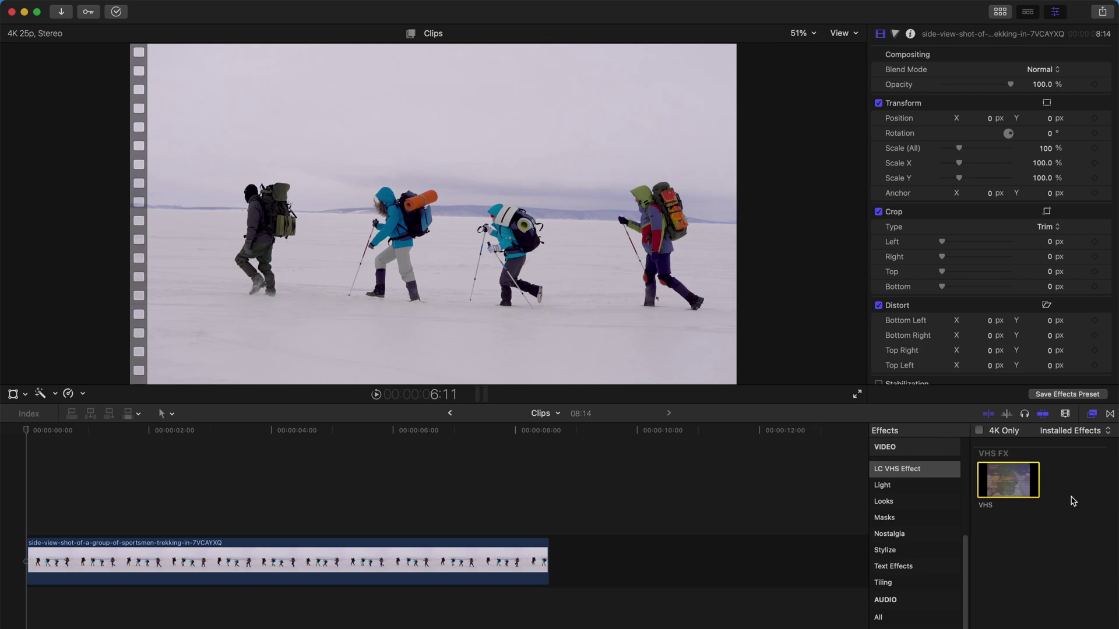
pyautogui.moveTo(1026, 484); pyautogui.dragTo(247, 547)
pyautogui.click(25, 439)
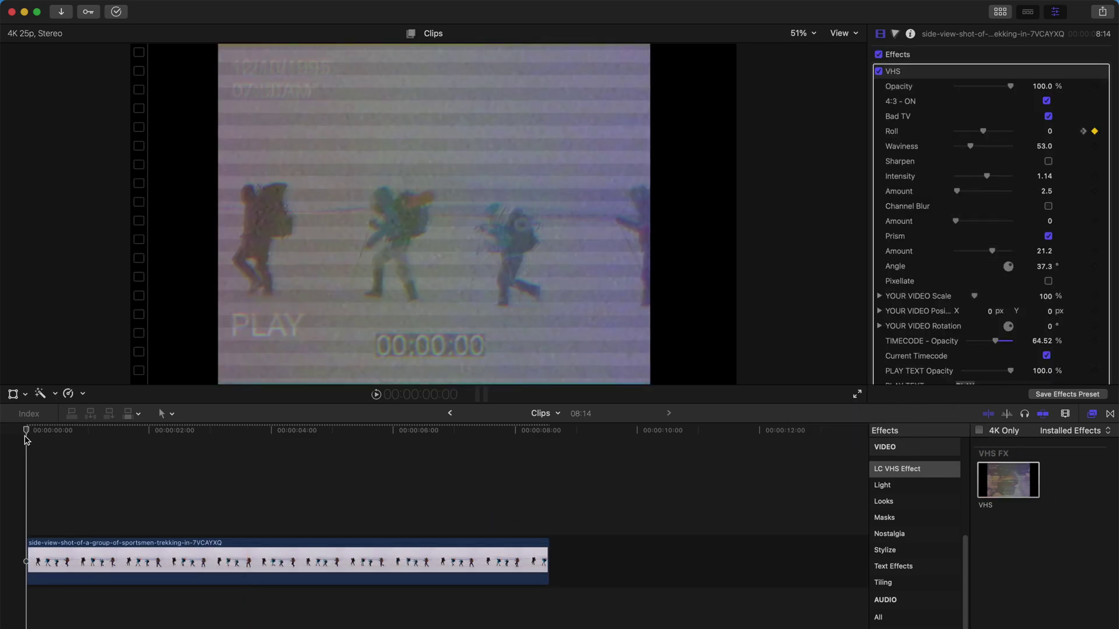
# Preview the clip, reduce the VHS effect opacity to 65.65%, and scrub through to check the look.
pyautogui.press('space')
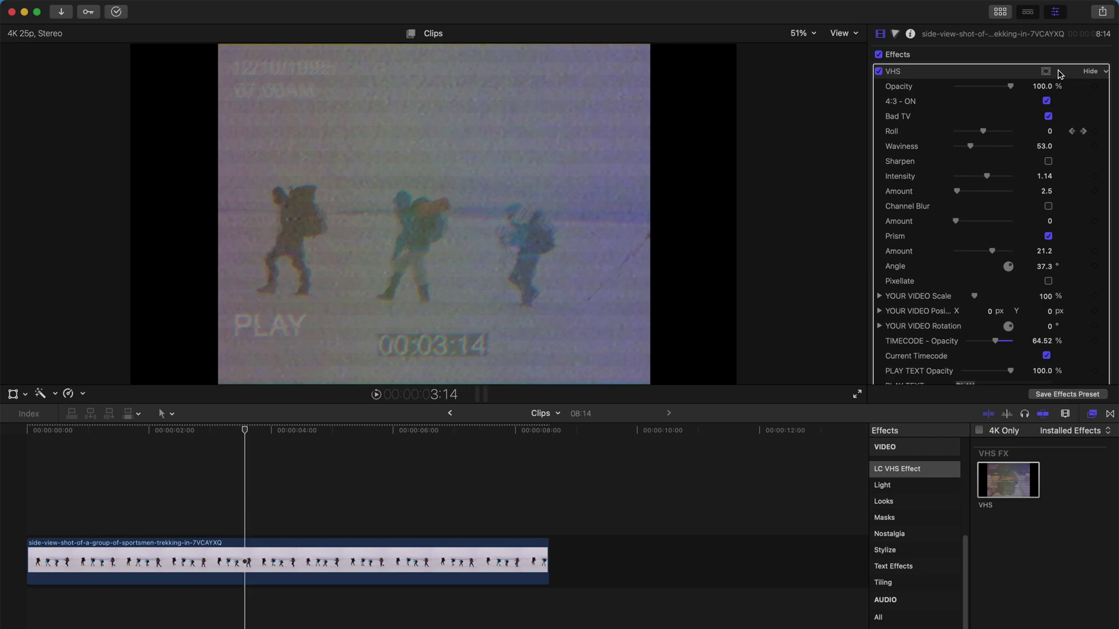
pyautogui.moveTo(1012, 87); pyautogui.dragTo(988, 87)
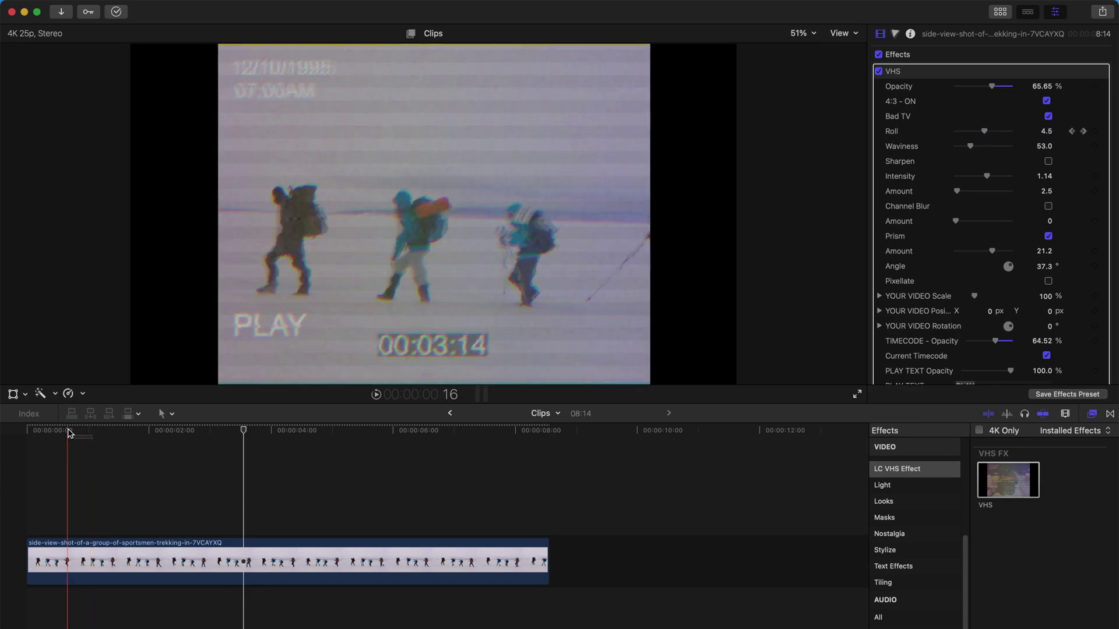
pyautogui.click(97, 431)
pyautogui.moveTo(96, 431); pyautogui.dragTo(401, 422)
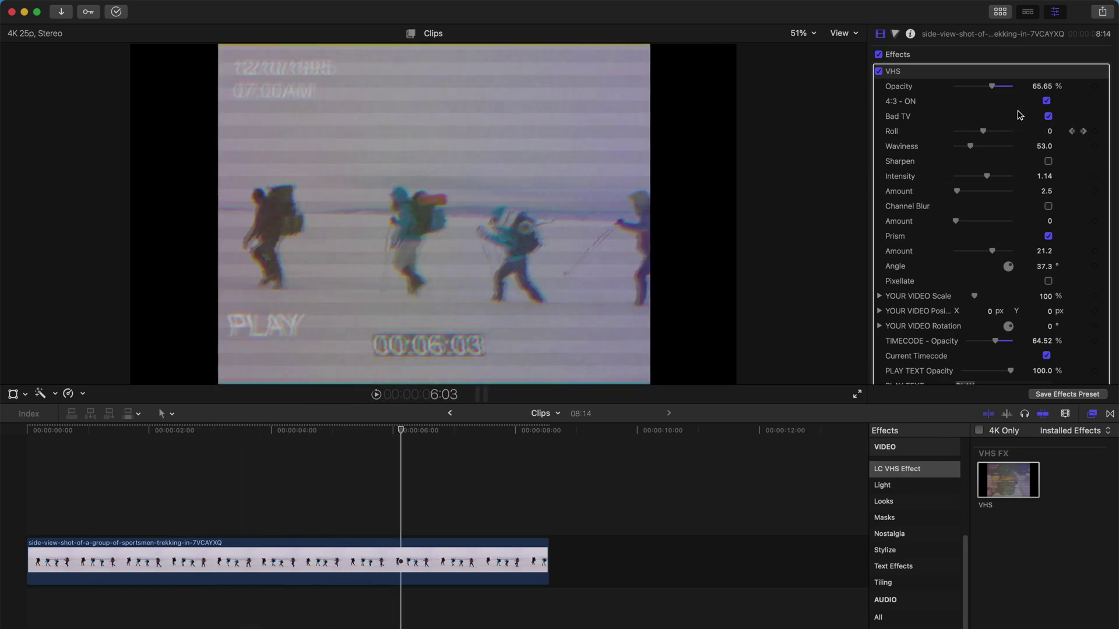
pyautogui.click(1048, 116)
pyautogui.click(34, 446)
pyautogui.press('space')
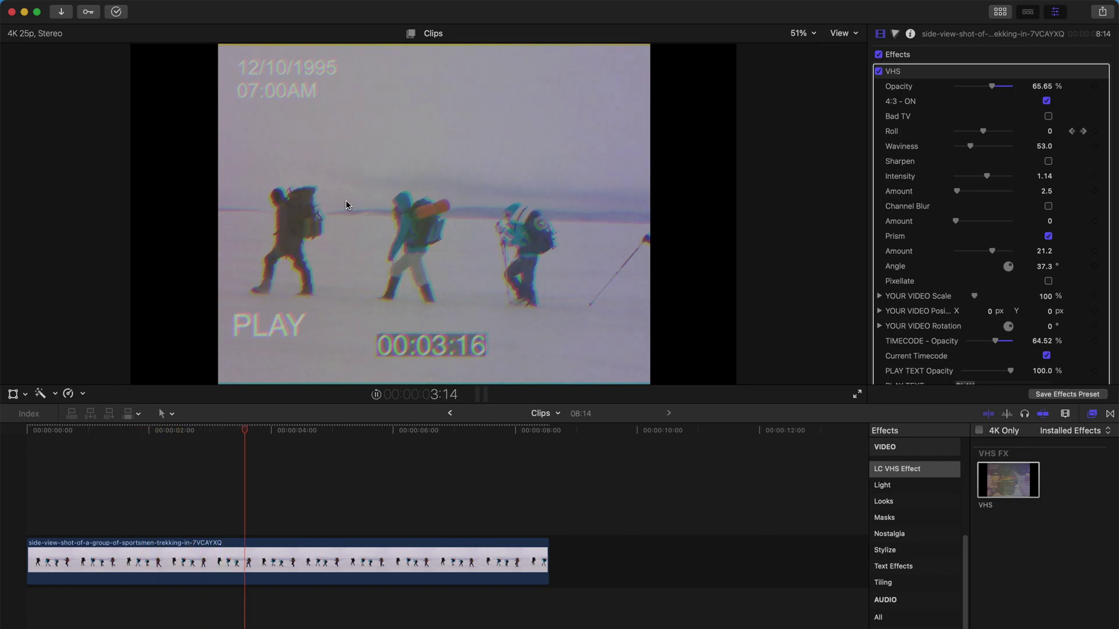
pyautogui.press('space')
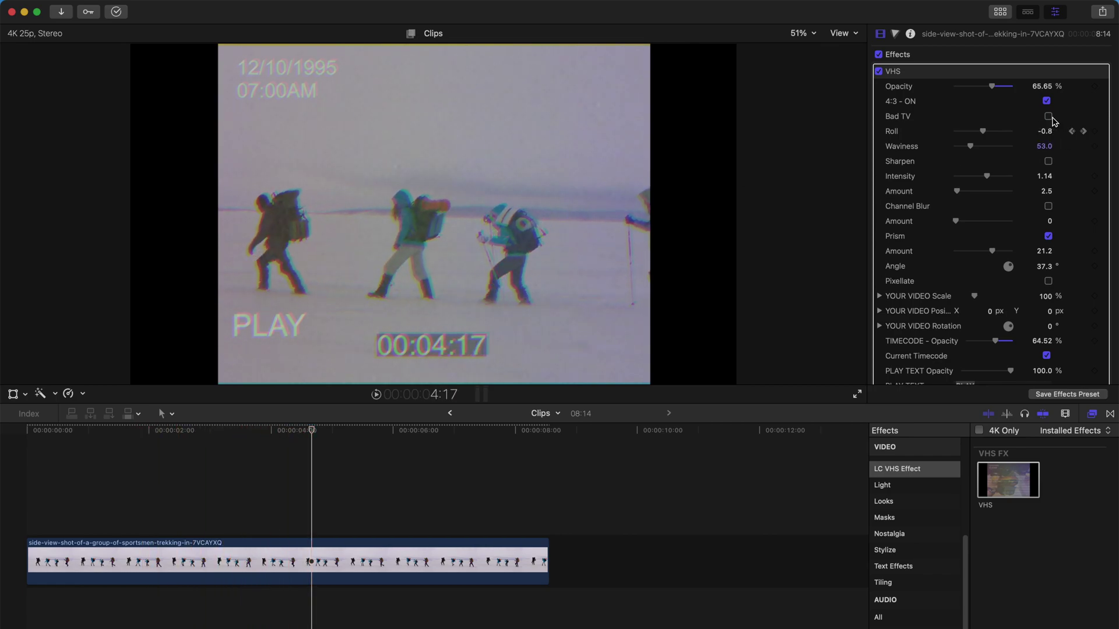
pyautogui.click(1048, 117)
pyautogui.click(1048, 116)
pyautogui.click(1048, 116)
pyautogui.click(1048, 117)
pyautogui.click(1048, 116)
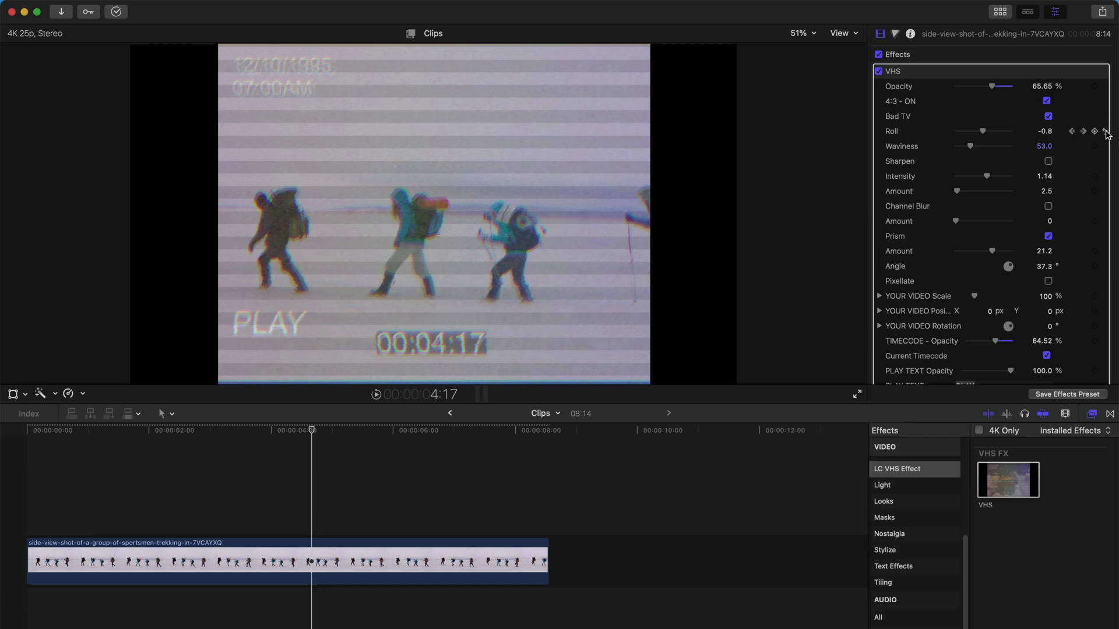
pyautogui.click(1104, 132)
pyautogui.click(22, 448)
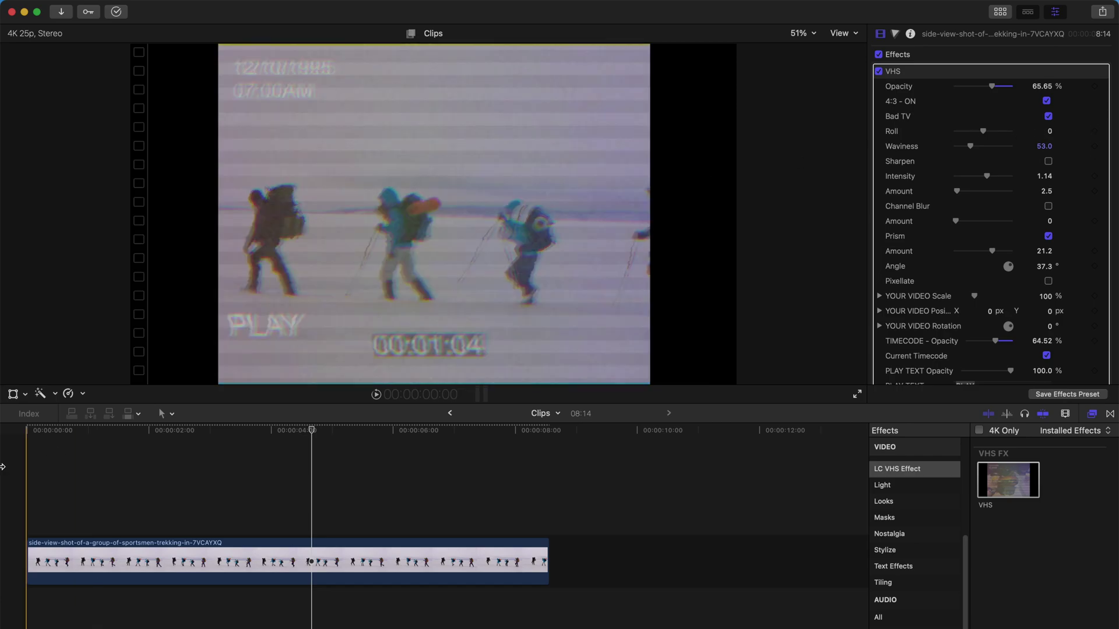
pyautogui.press('space')
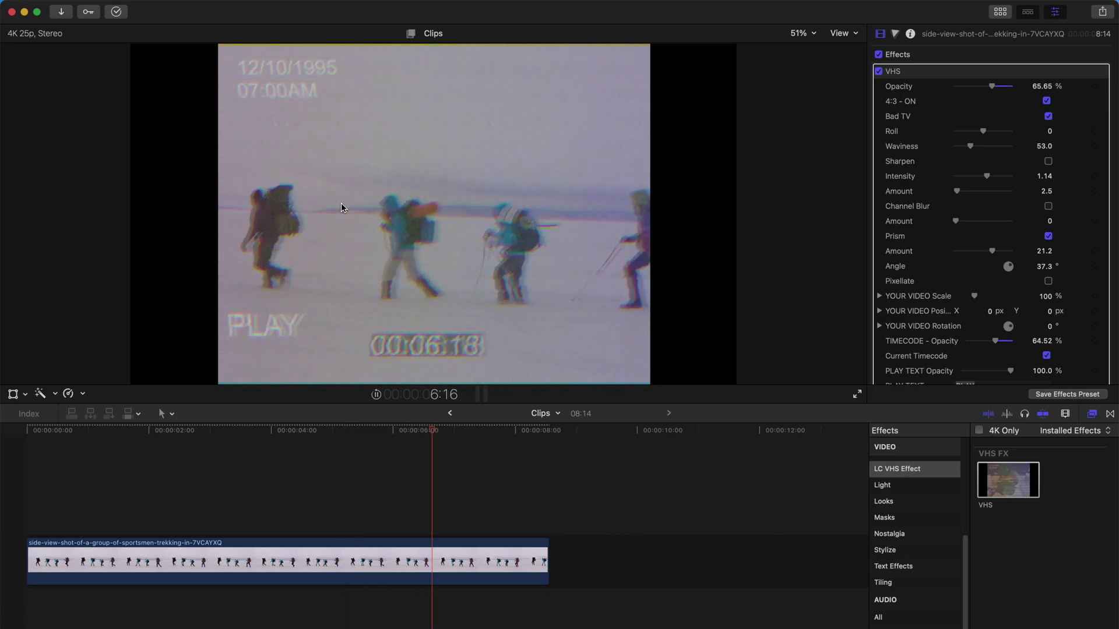
pyautogui.press('space')
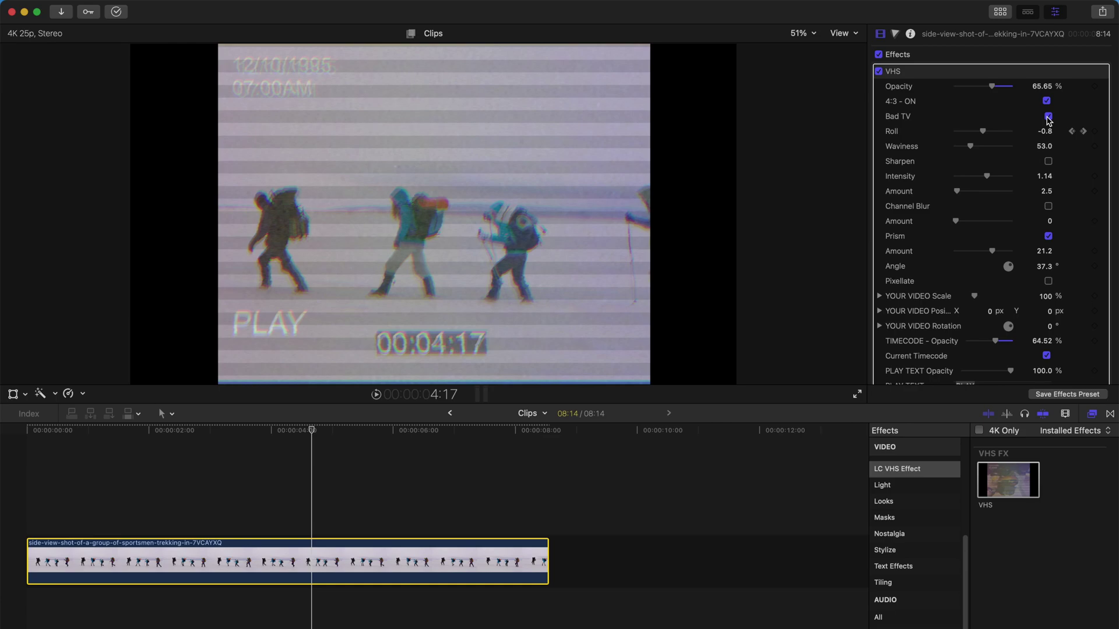
# Turn off the Bad TV glitch and reselect the trekking clip to show its VHS settings.
pyautogui.click(1049, 117)
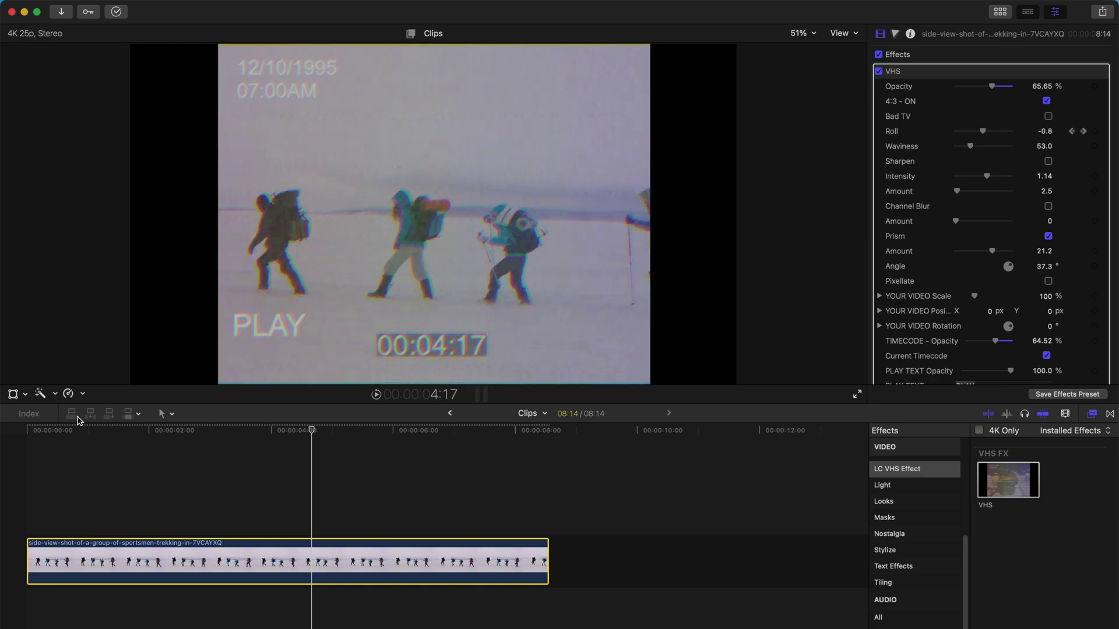
pyautogui.click(82, 445)
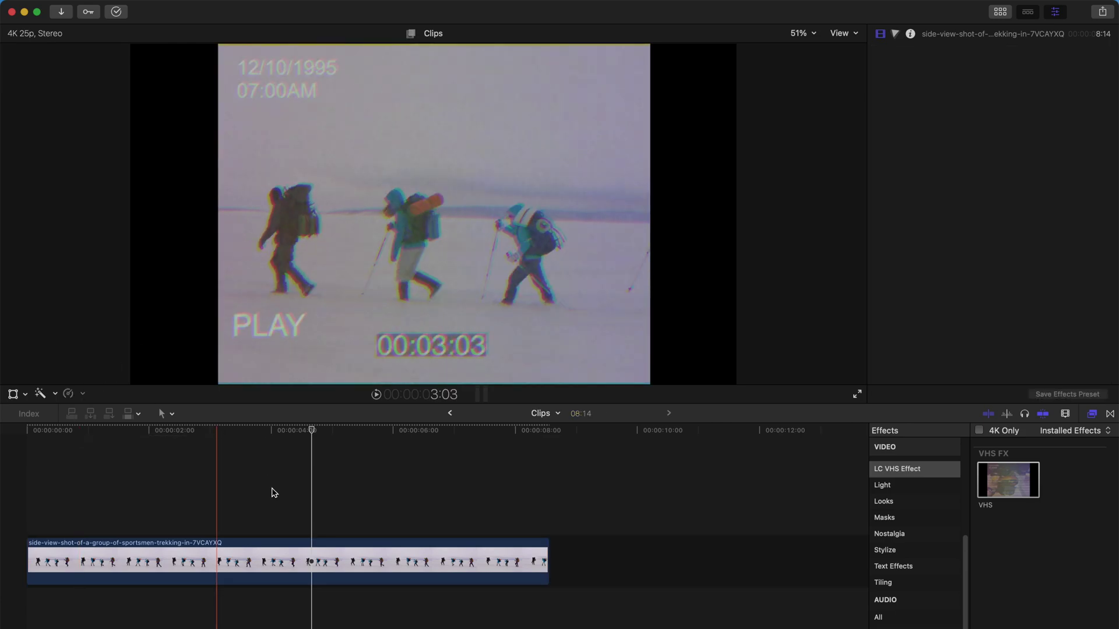
pyautogui.click(256, 559)
# Try Sharpen with Intensity 2.0 and noise Amount 59, then switch Sharpen off.
pyautogui.click(1049, 161)
pyautogui.moveTo(987, 181); pyautogui.dragTo(1020, 179)
pyautogui.moveTo(956, 192); pyautogui.dragTo(1031, 189)
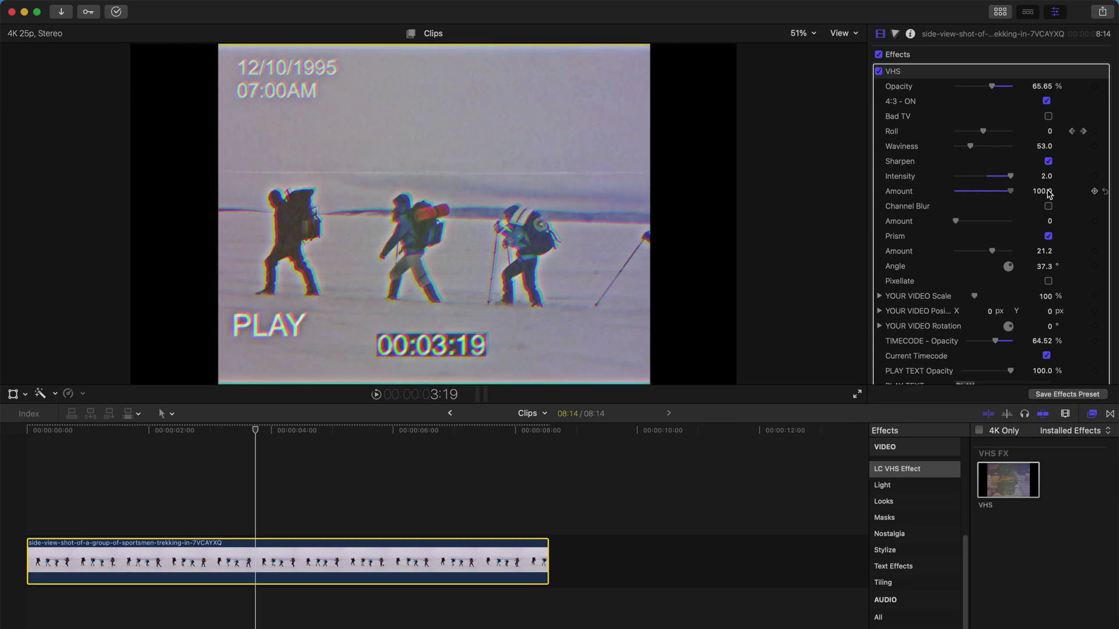
pyautogui.click(987, 191)
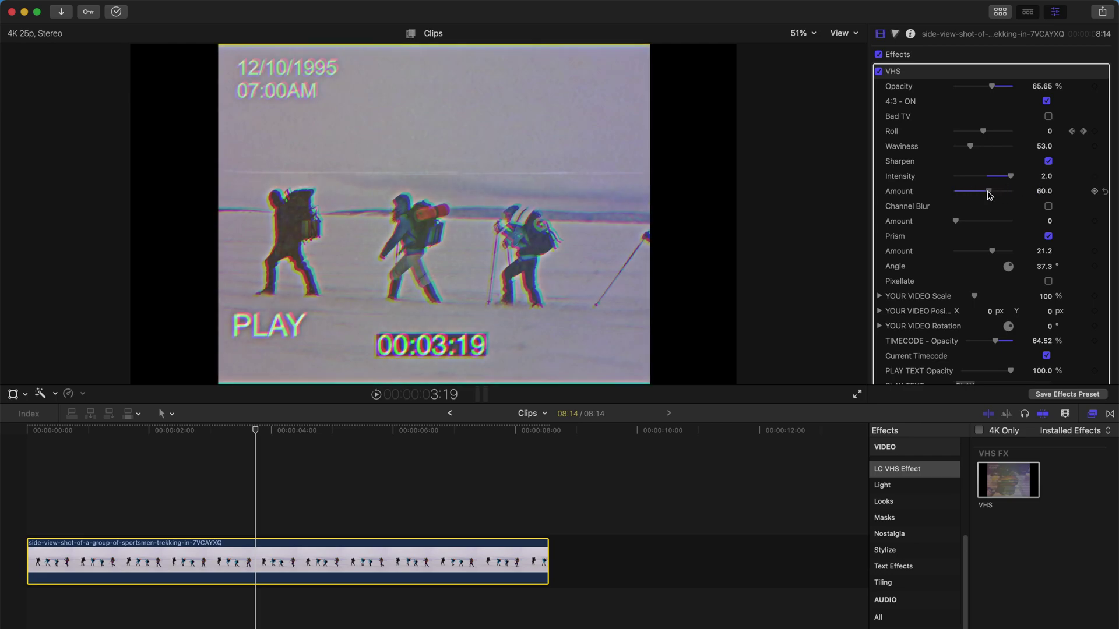
pyautogui.click(1047, 162)
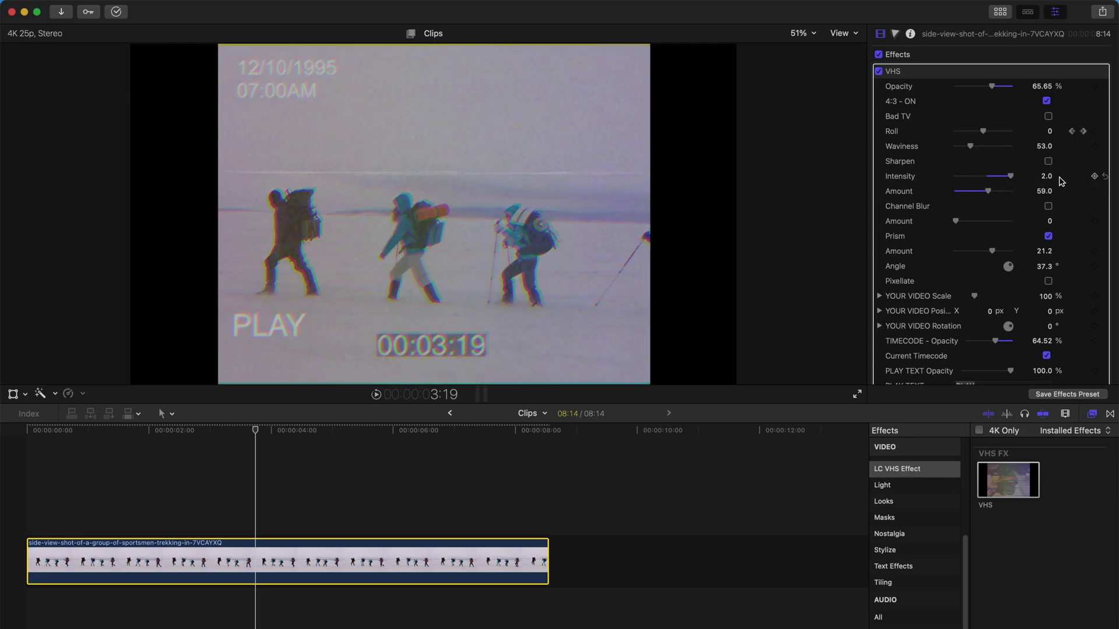
# Enable Channel Blur at 46, set Intensity 1.19 and Amount 34, and raise Prism Amount to 32.
pyautogui.click(1048, 208)
pyautogui.moveTo(964, 226); pyautogui.dragTo(999, 231)
pyautogui.click(1051, 164)
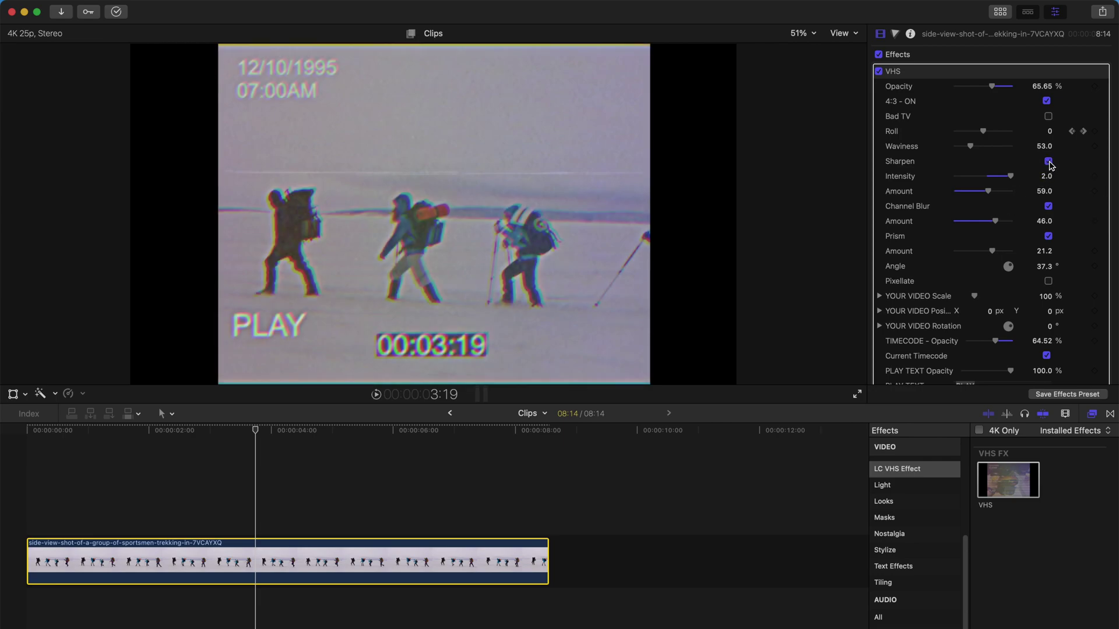
pyautogui.moveTo(989, 192)
pyautogui.mouseDown()
pyautogui.moveTo(974, 193)
pyautogui.moveTo(989, 177)
pyautogui.mouseUp()
pyautogui.click(1048, 161)
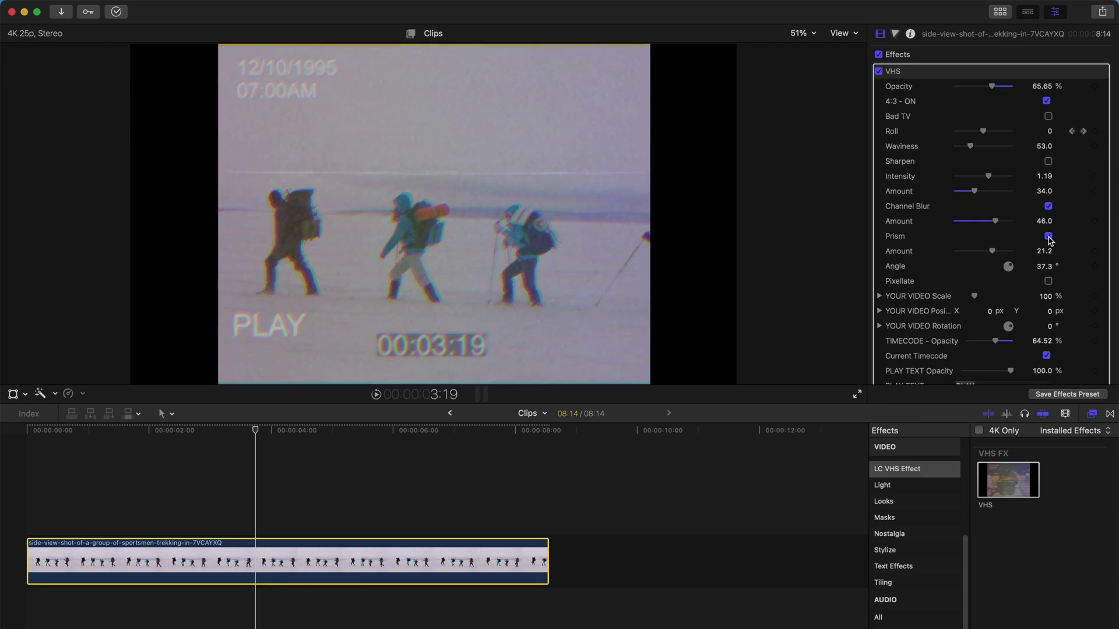
pyautogui.moveTo(995, 254); pyautogui.dragTo(992, 277)
# Play the trekking clip from the start, switch Channel Blur off, and compare it with the railway clip.
pyautogui.click(31, 432)
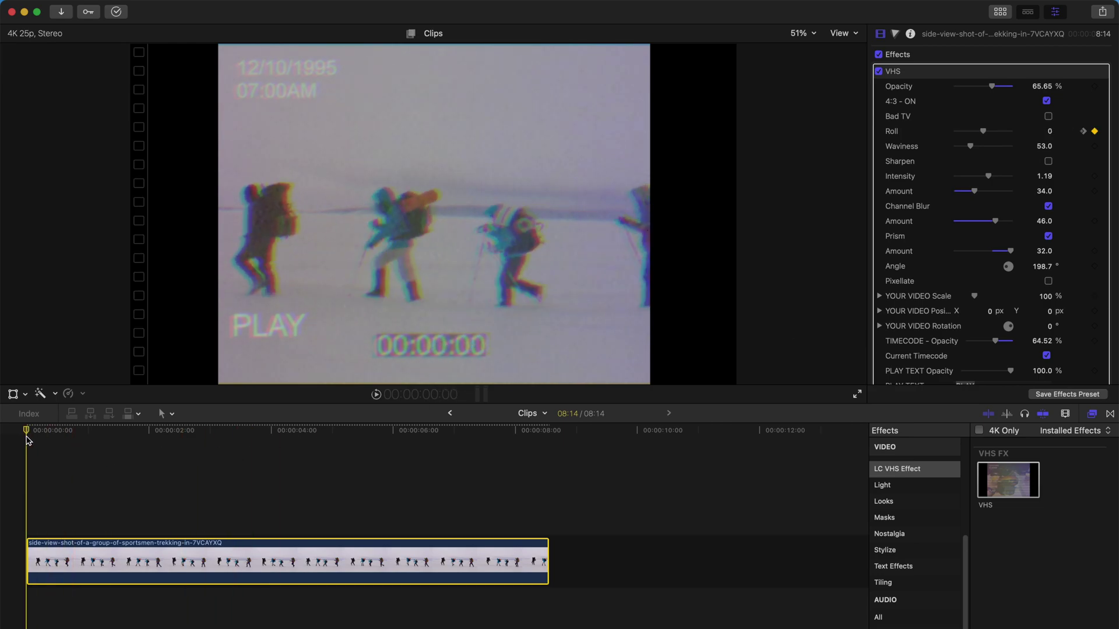
pyautogui.press('space')
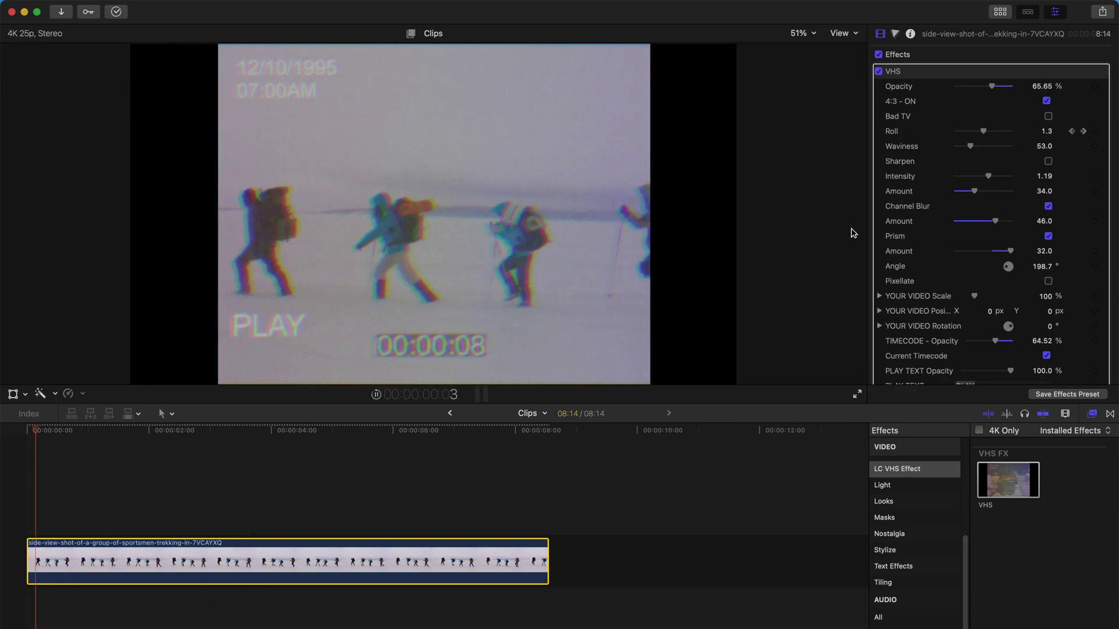
pyautogui.click(1047, 206)
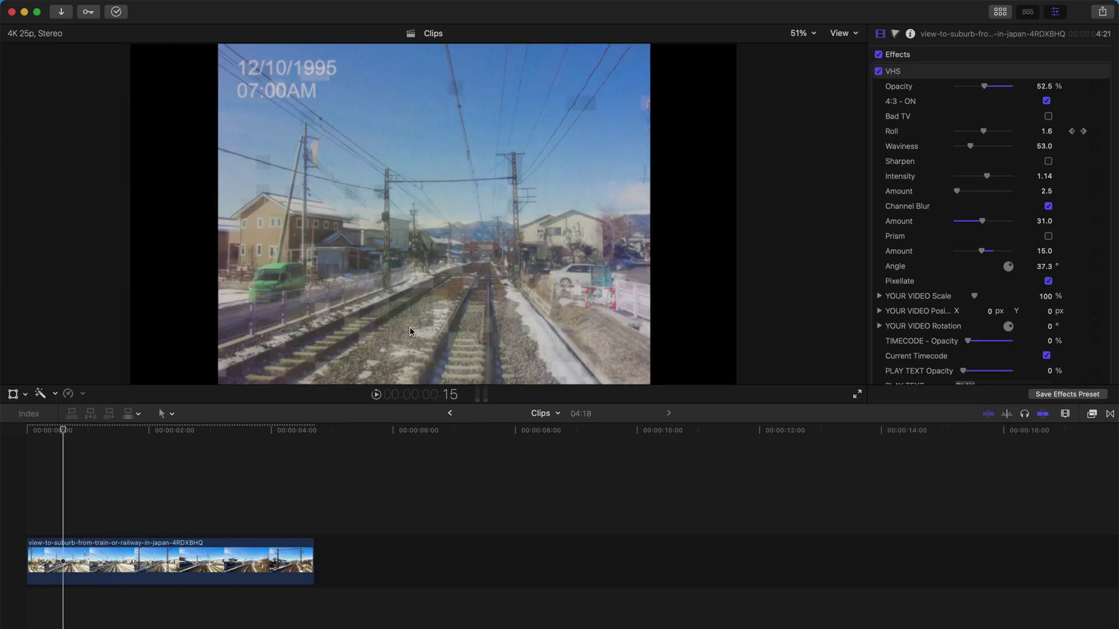
pyautogui.press('space')
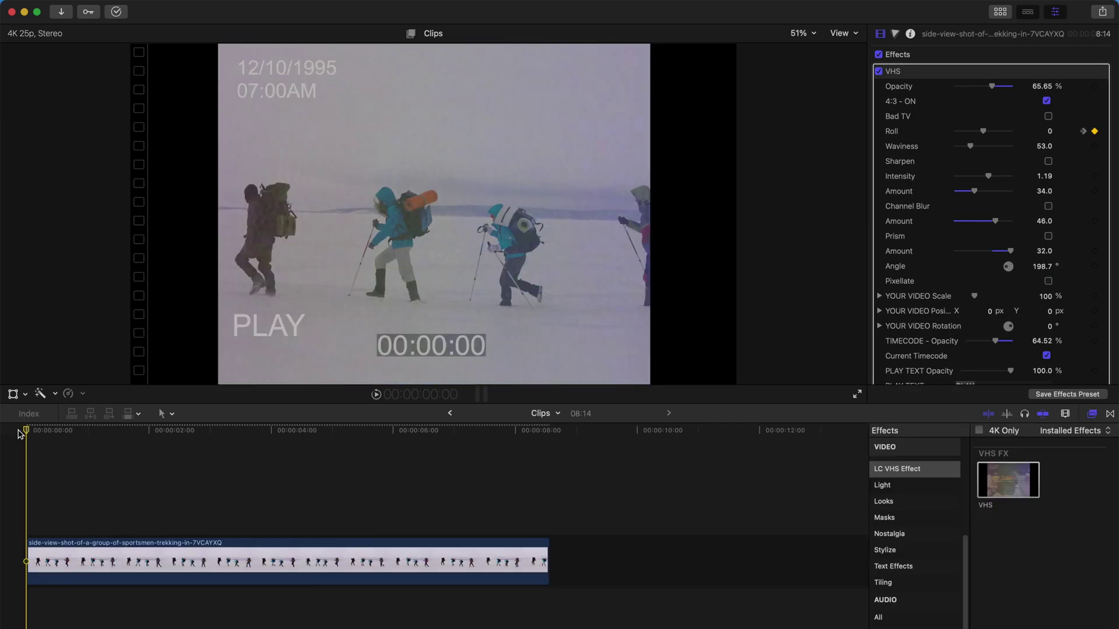
pyautogui.press('space')
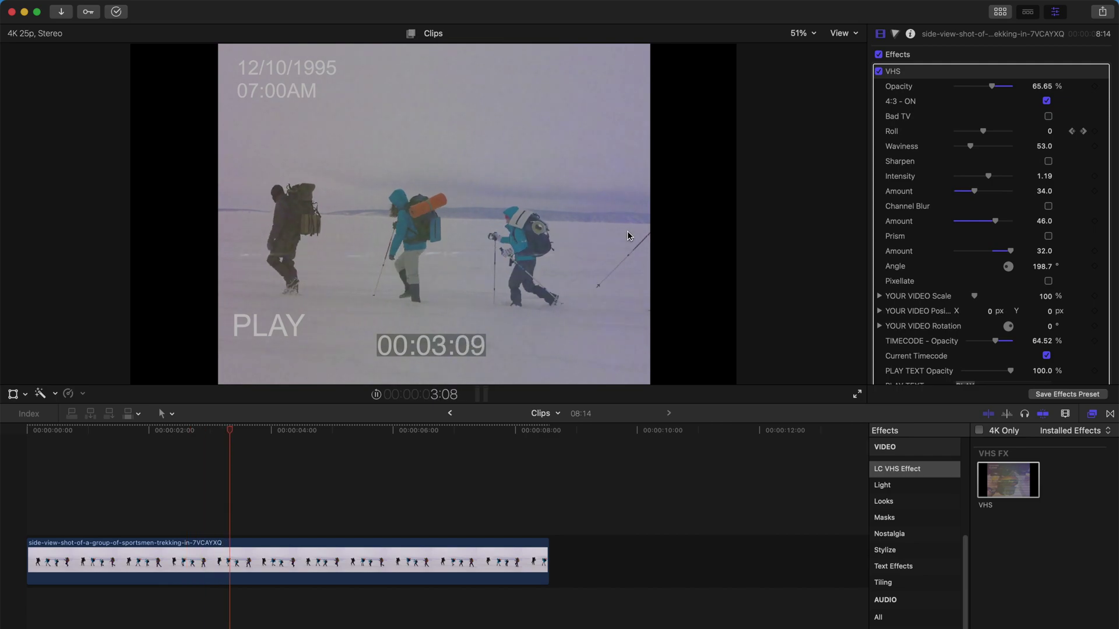
# Fade the VHS opacity to 0% to compare with the clean footage, then reselect the clip at a later frame.
pyautogui.press('space')
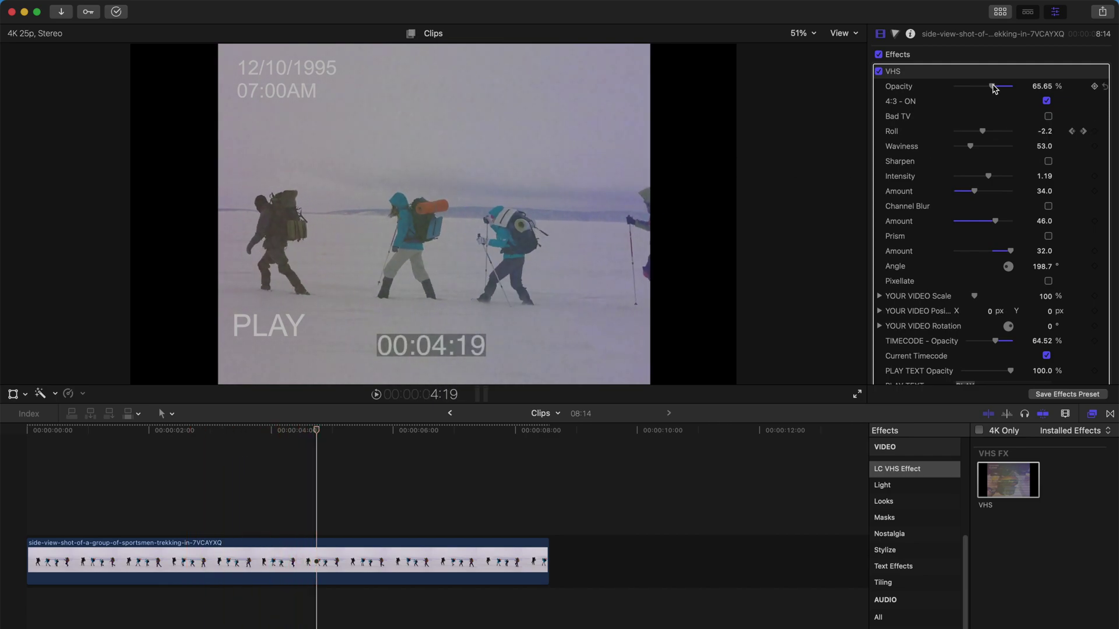
pyautogui.moveTo(994, 88); pyautogui.dragTo(956, 86)
pyautogui.click(17, 434)
pyautogui.press('space')
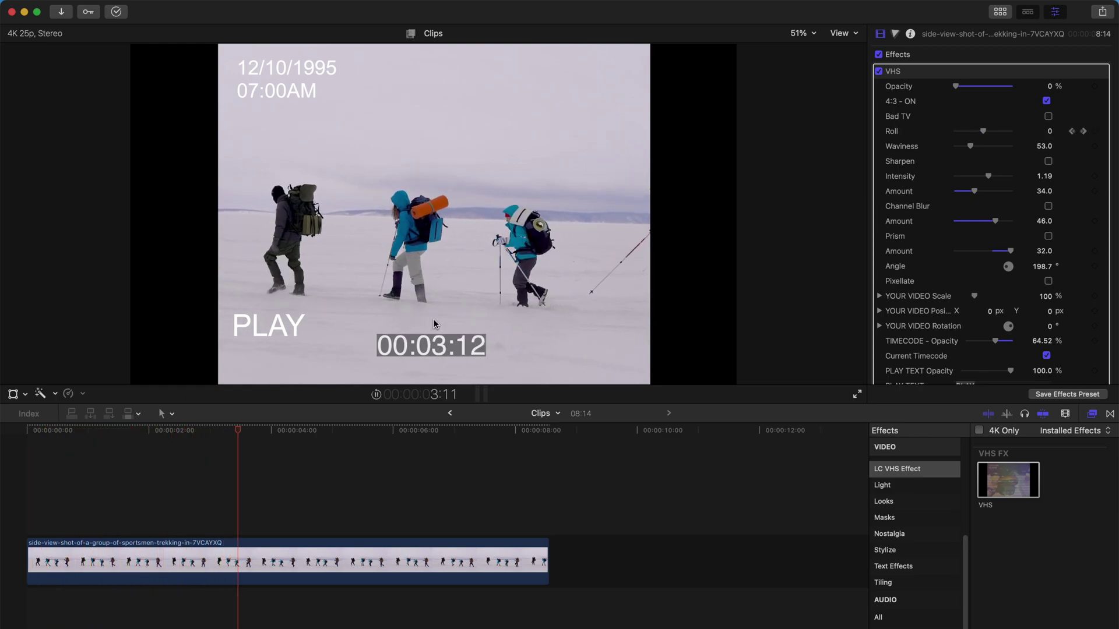
pyautogui.press('space')
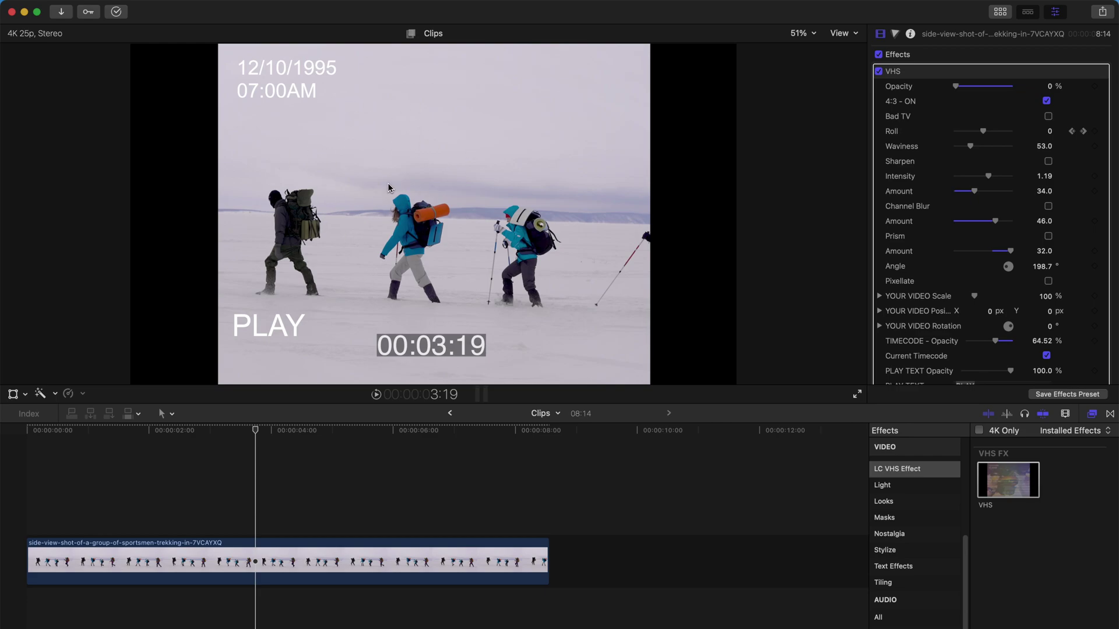
pyautogui.click(83, 559)
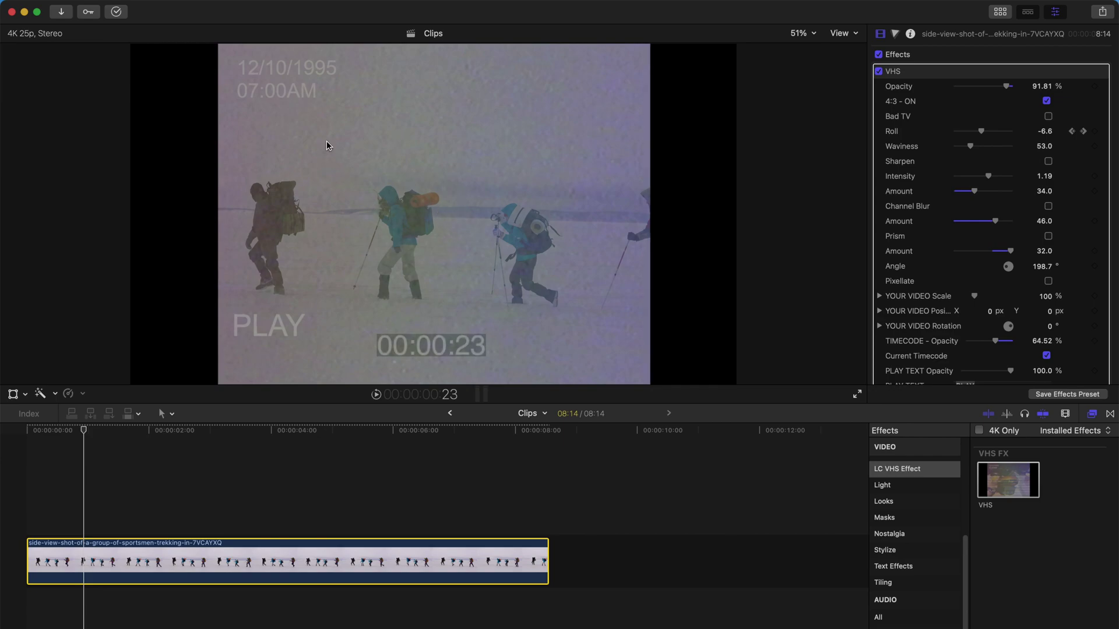
pyautogui.moveTo(83, 430); pyautogui.dragTo(197, 430)
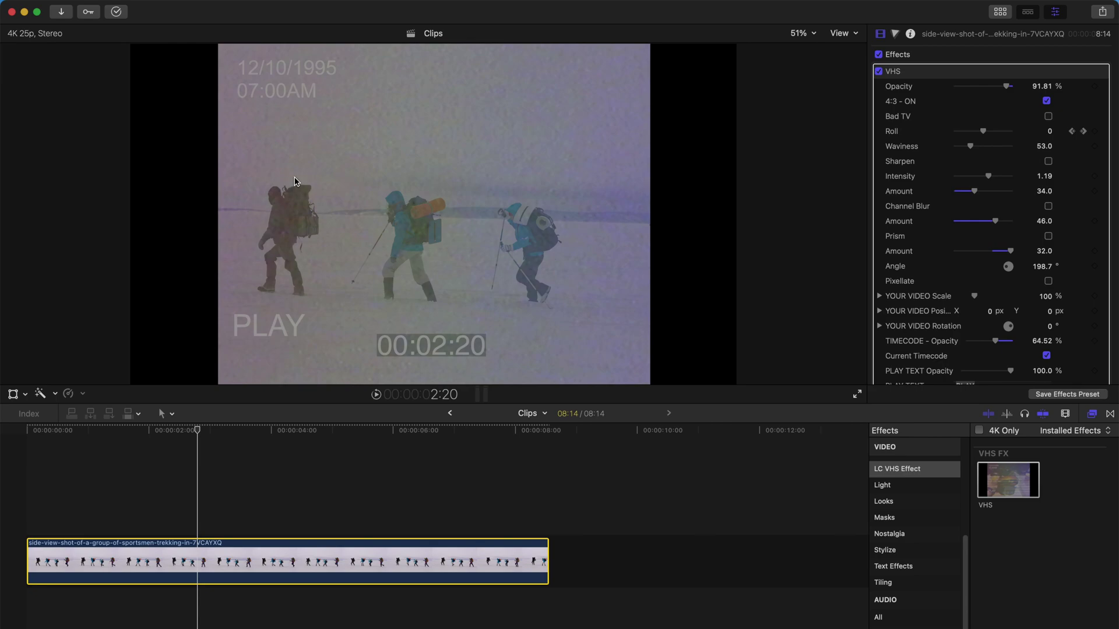
# Scale the footage inside the VHS frame to 188%, nudge Position Y up, and rotate it -8°.
pyautogui.scroll(-2, 932, 262)
pyautogui.moveTo(973, 271); pyautogui.dragTo(993, 287)
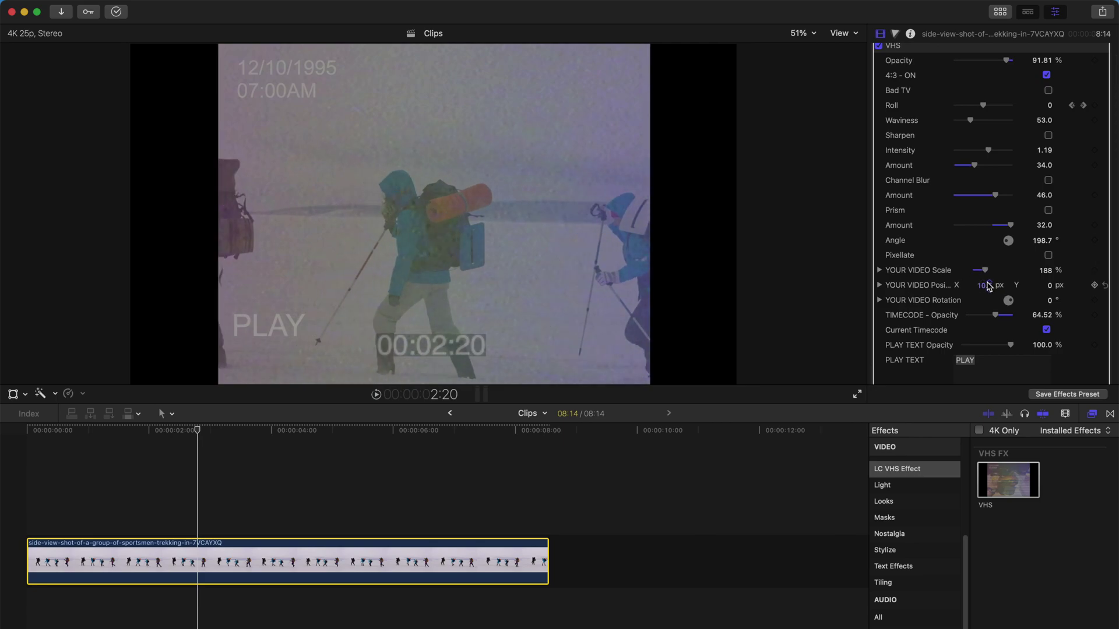
pyautogui.moveTo(1046, 286); pyautogui.dragTo(1047, 278)
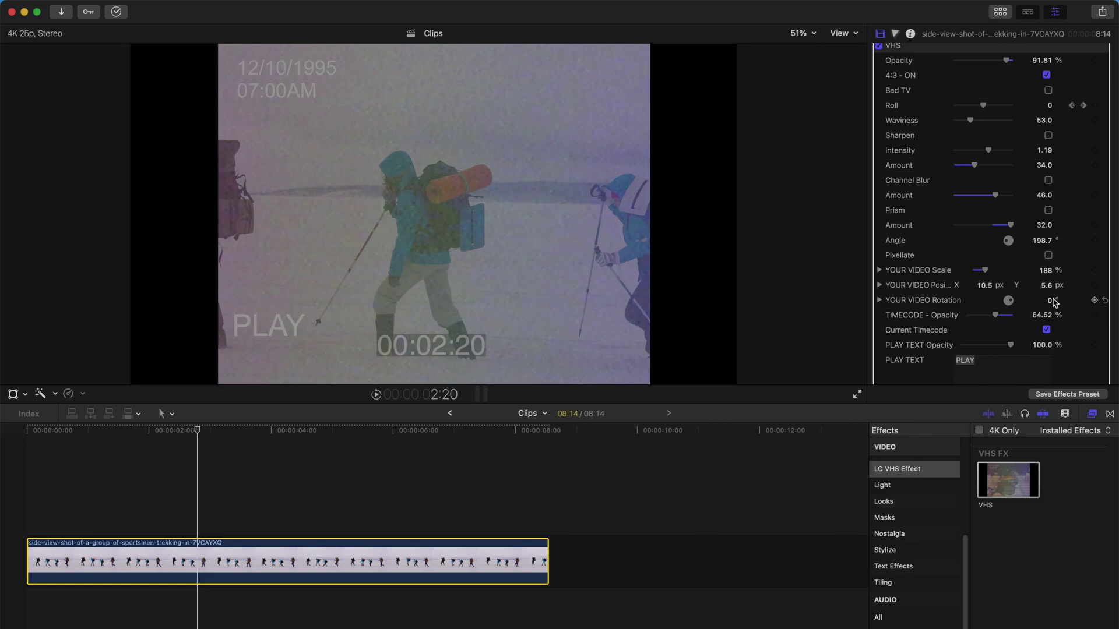
pyautogui.moveTo(1050, 301); pyautogui.dragTo(1048, 300)
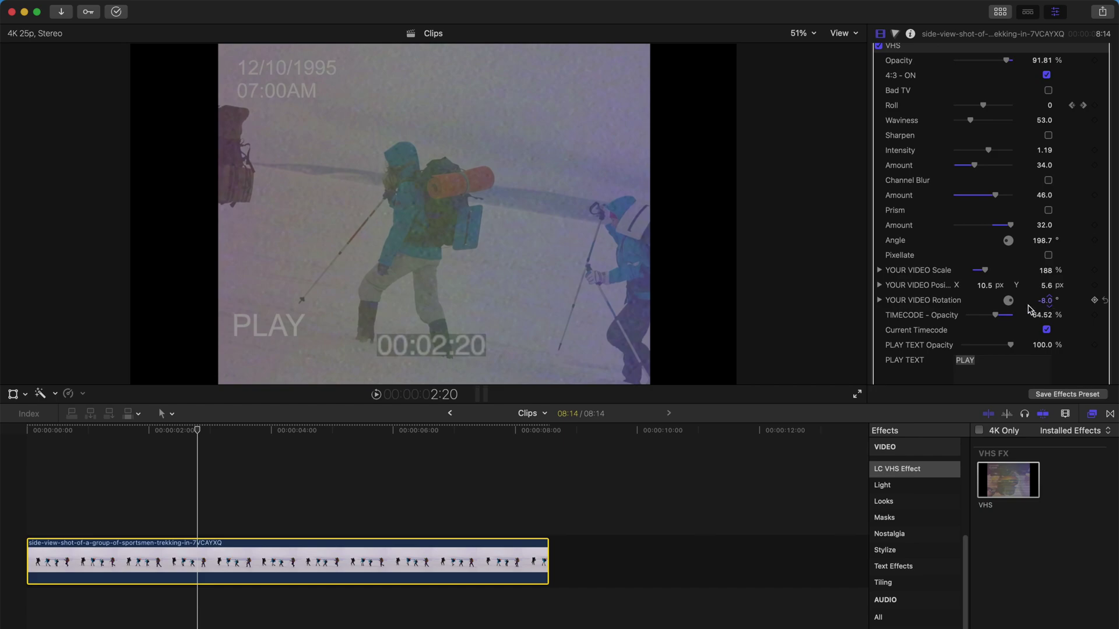
# Play the clip from the start to preview the new framing.
pyautogui.click(30, 442)
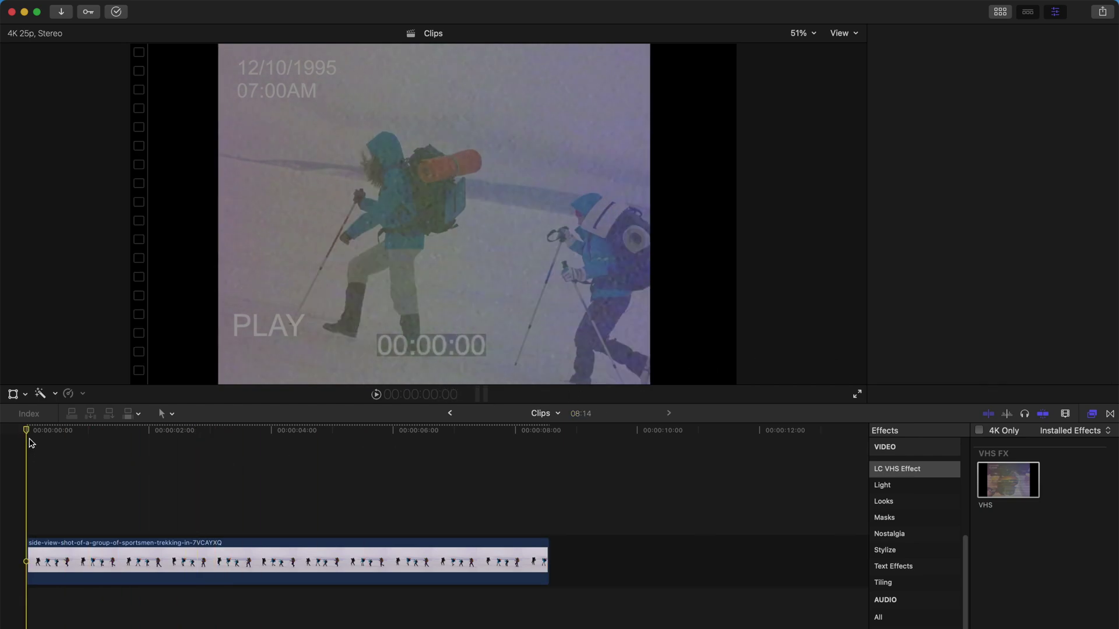
pyautogui.press('space')
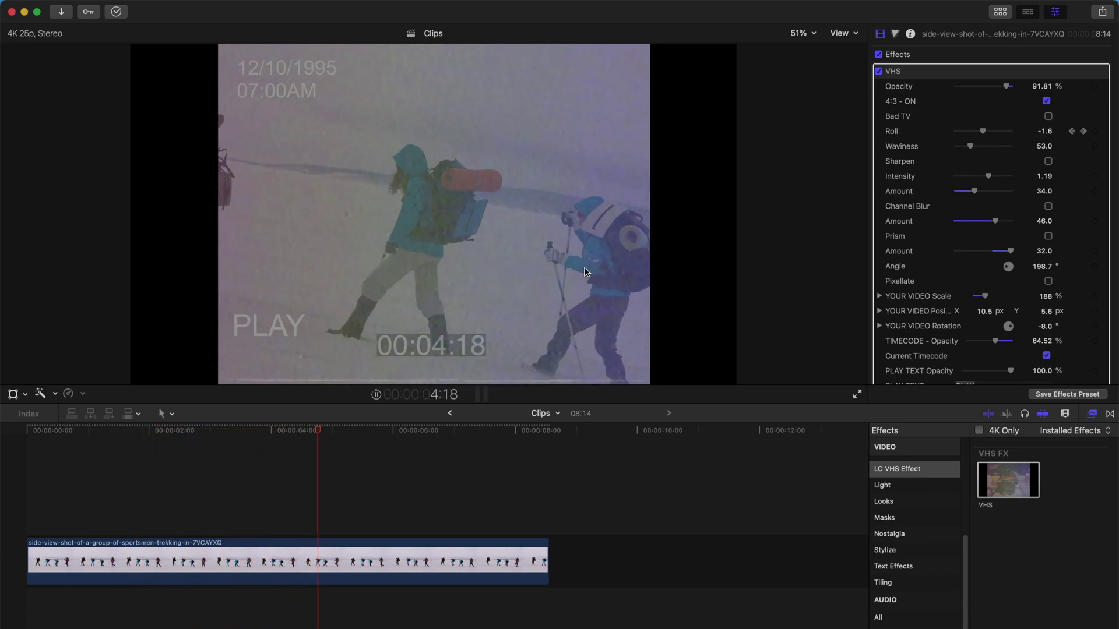
pyautogui.press('space')
# Test the timecode overlay at full and zero opacity and dim PLAY text, then set timecode to 57.73%.
pyautogui.scroll(-3, 911, 271)
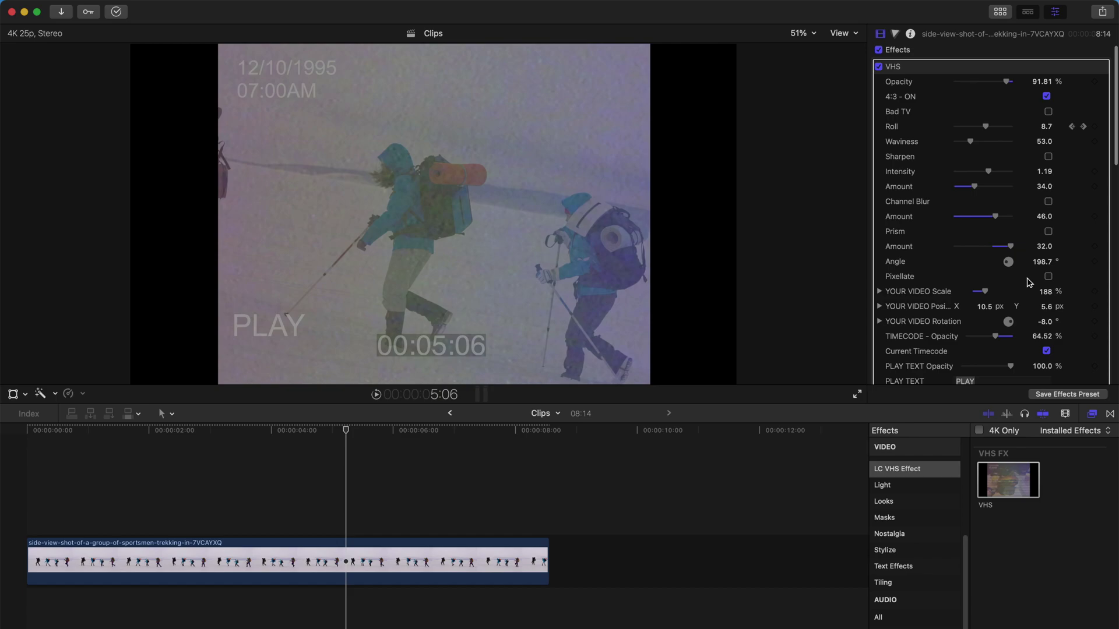
pyautogui.scroll(-1, 1001, 270)
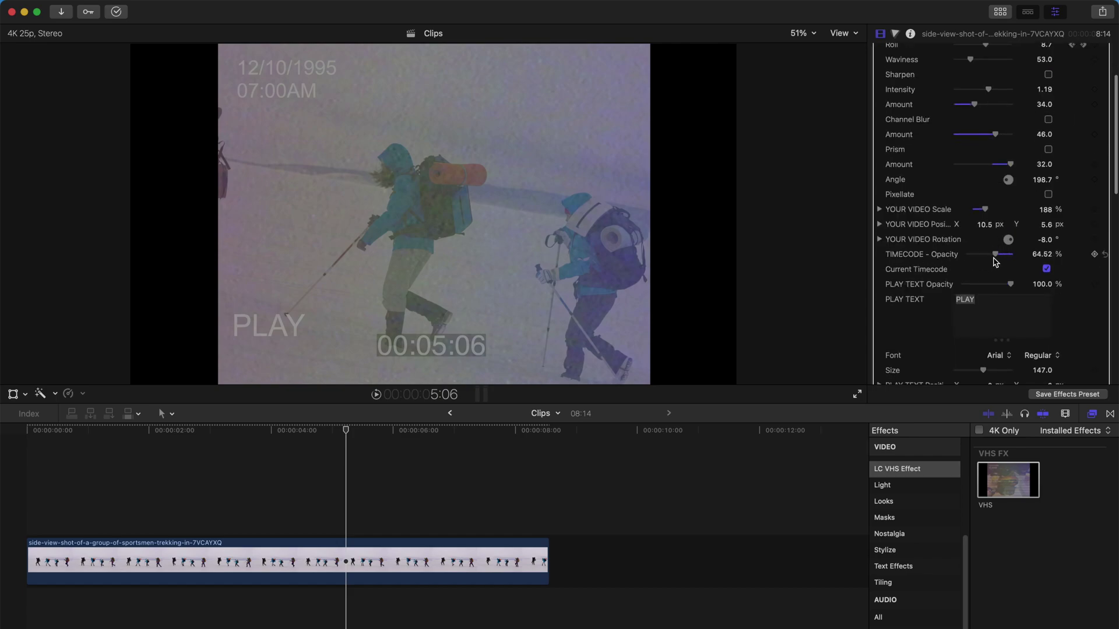
pyautogui.moveTo(999, 258); pyautogui.dragTo(1021, 258)
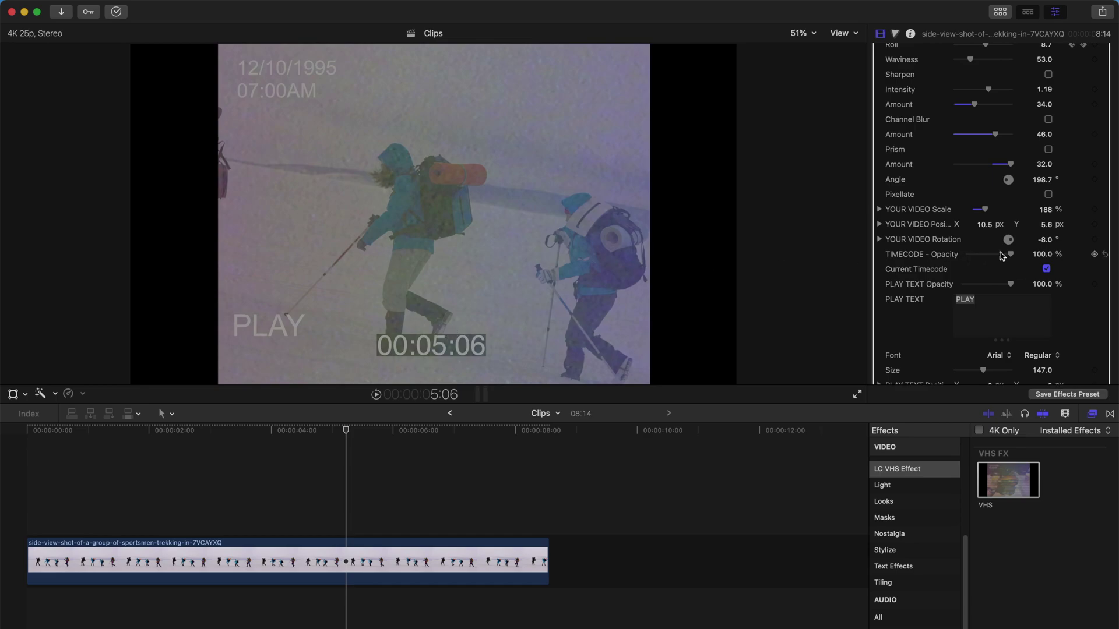
pyautogui.moveTo(1012, 257); pyautogui.dragTo(967, 257)
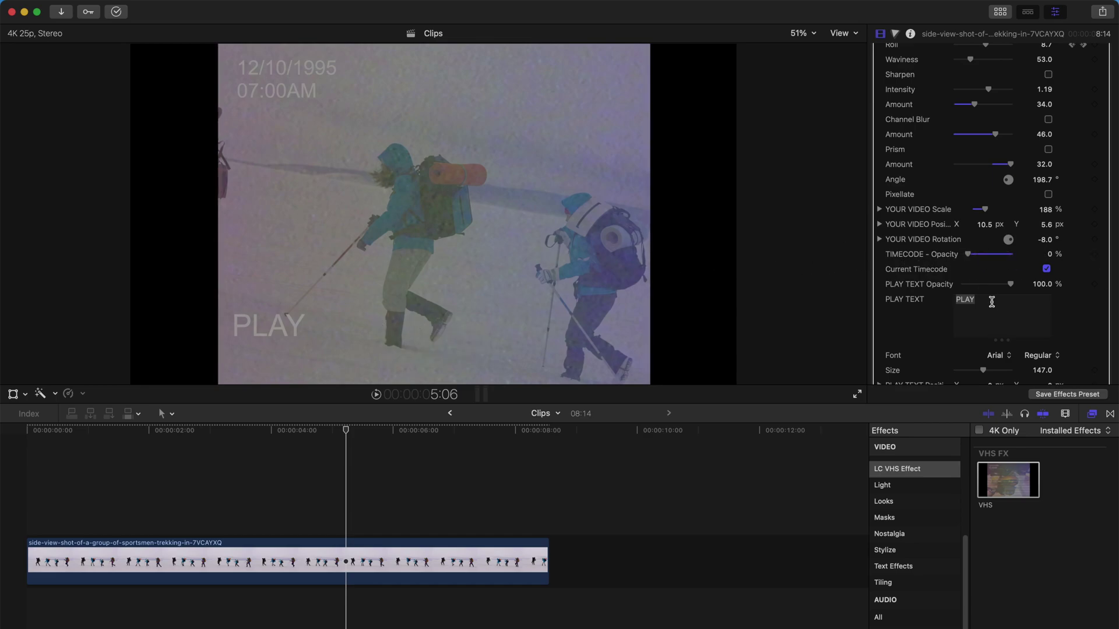
pyautogui.moveTo(983, 286)
pyautogui.mouseDown()
pyautogui.moveTo(1011, 287)
pyautogui.moveTo(985, 287)
pyautogui.moveTo(996, 287)
pyautogui.mouseUp()
pyautogui.moveTo(968, 255); pyautogui.dragTo(992, 254)
pyautogui.tripleClick(992, 313)
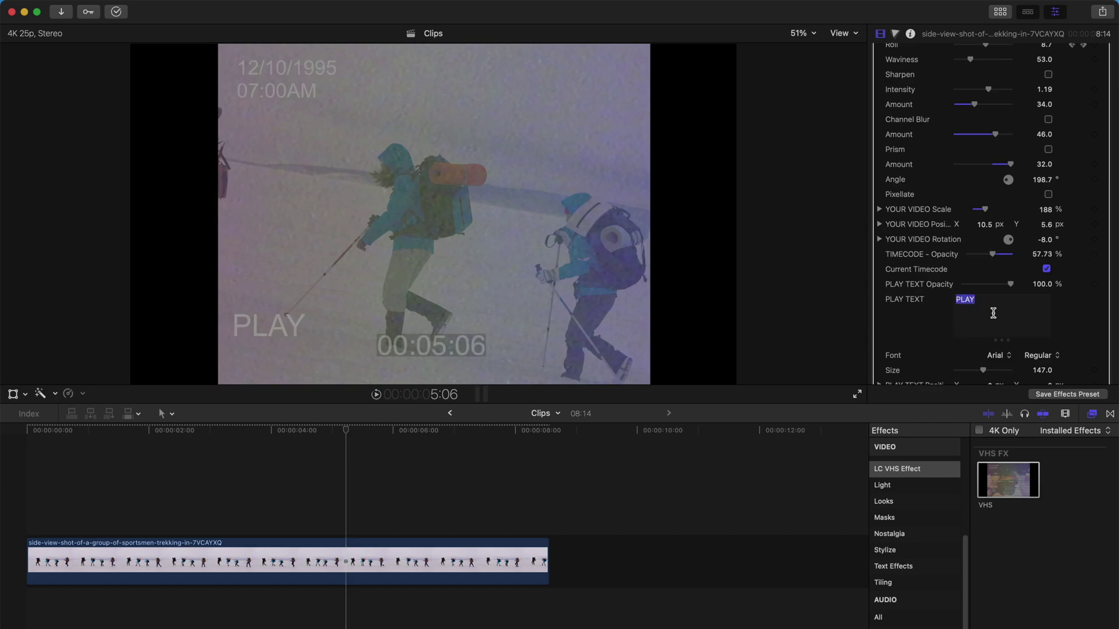
pyautogui.write('Time')
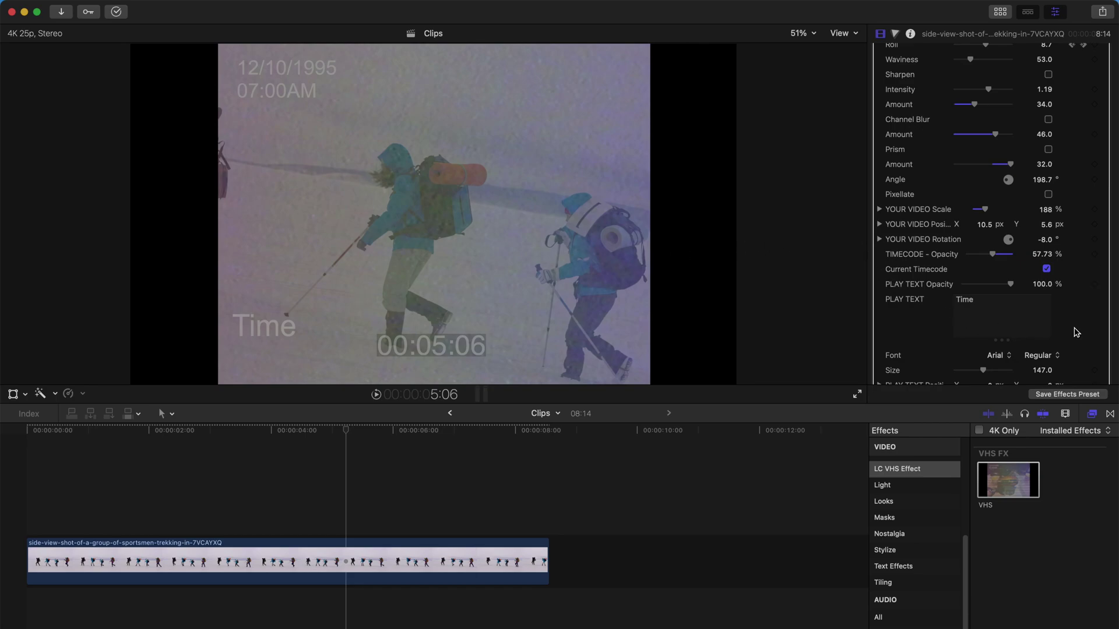
pyautogui.scroll(-1, 1035, 327)
pyautogui.moveTo(984, 348); pyautogui.dragTo(1000, 353)
pyautogui.press('super+z')
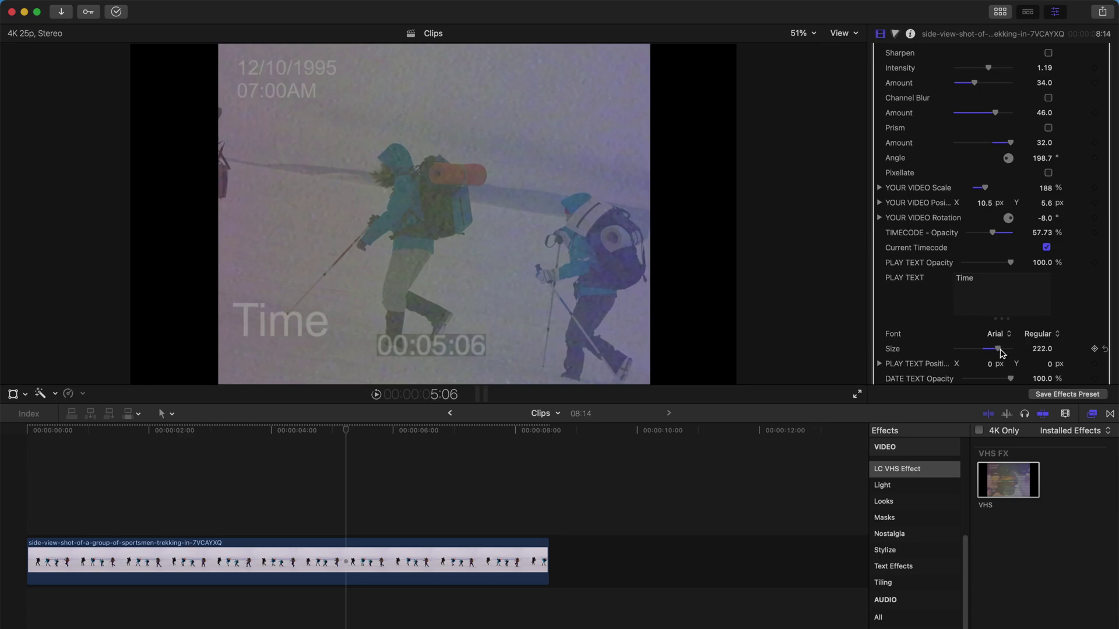
pyautogui.press('super+z')
pyautogui.scroll(-5, 1079, 286)
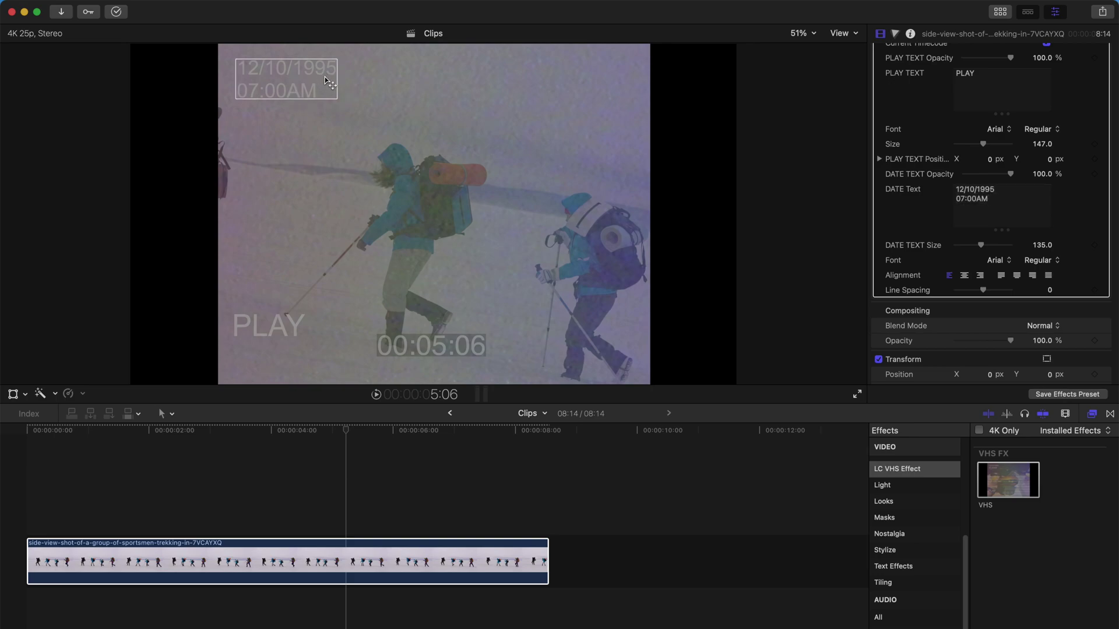
# Change the date stamp year from 1995 to 2021 and add a space before AM.
pyautogui.moveTo(1011, 189); pyautogui.dragTo(984, 189)
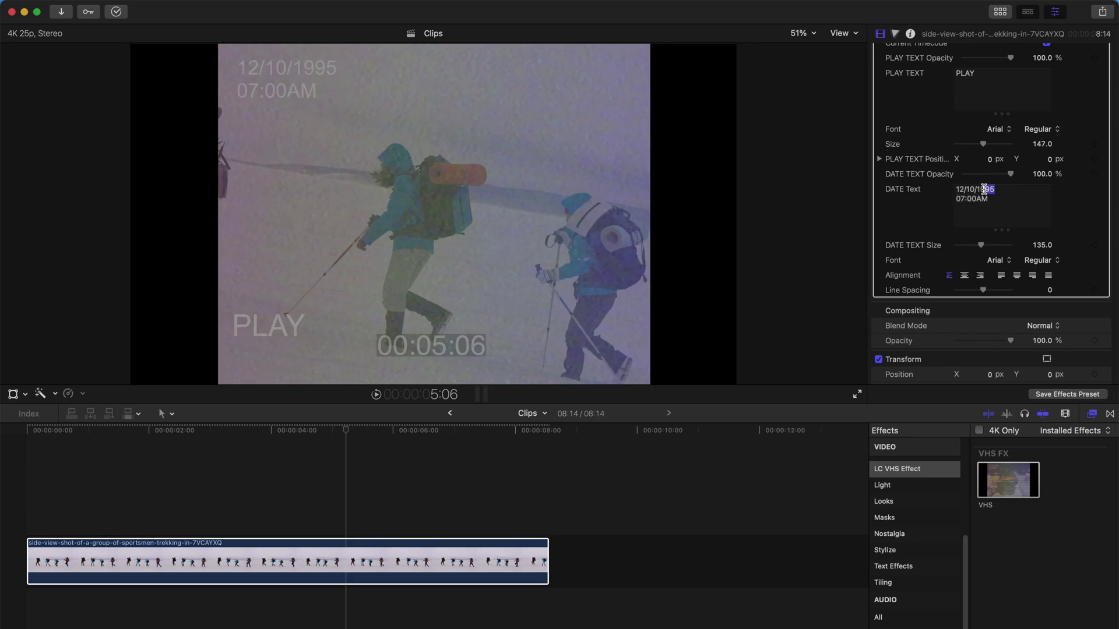
pyautogui.write('2021')
pyautogui.click(975, 198)
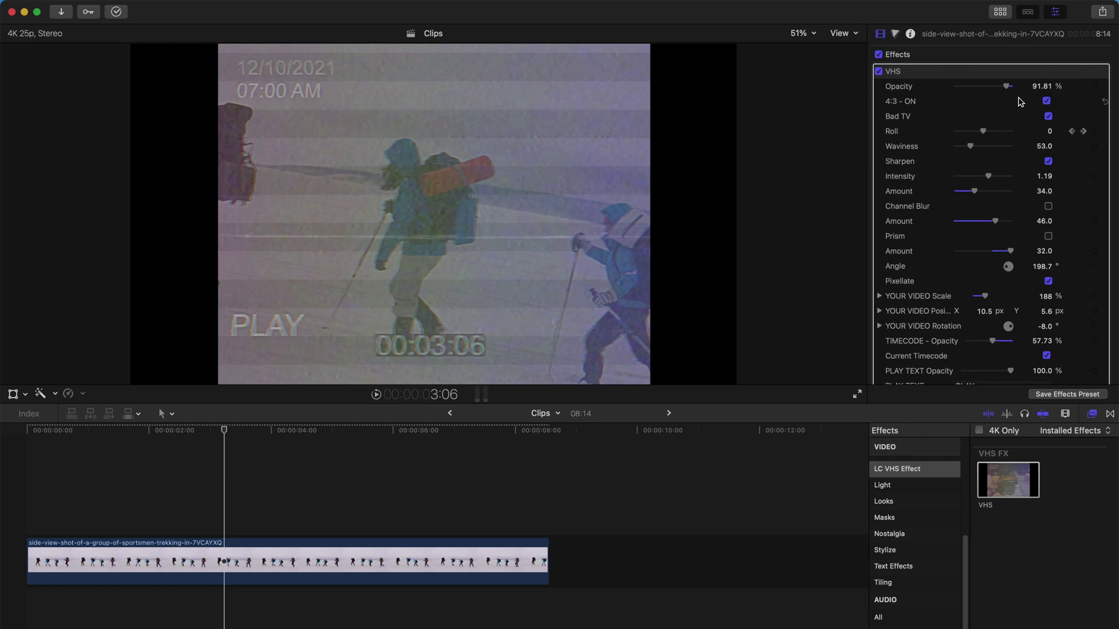
pyautogui.click(1046, 101)
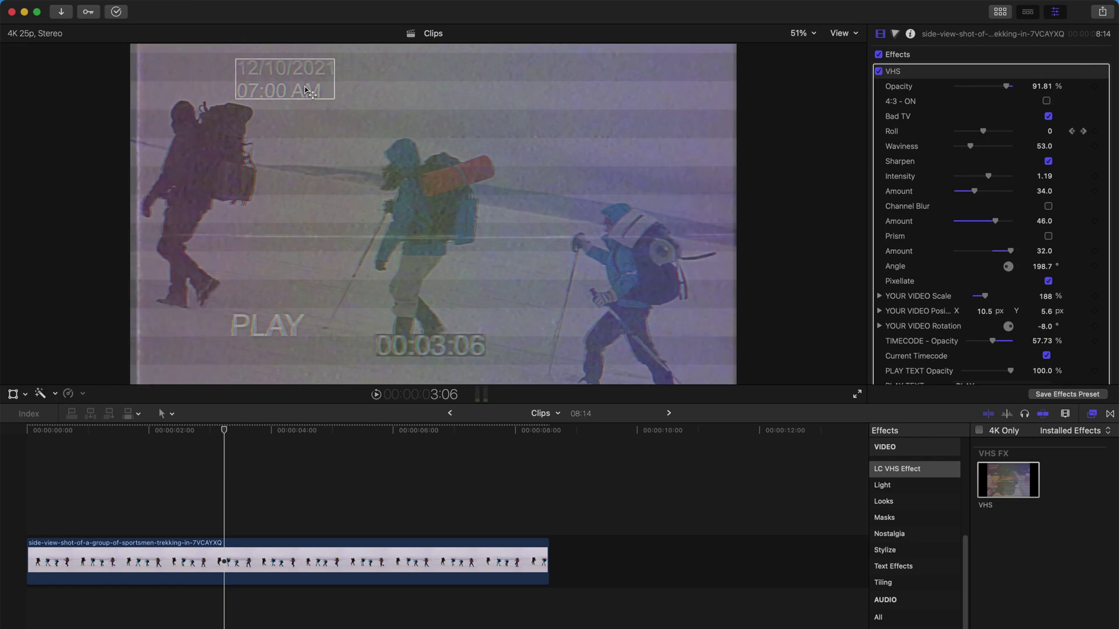
pyautogui.moveTo(317, 100); pyautogui.dragTo(235, 100)
pyautogui.moveTo(260, 327); pyautogui.dragTo(187, 324)
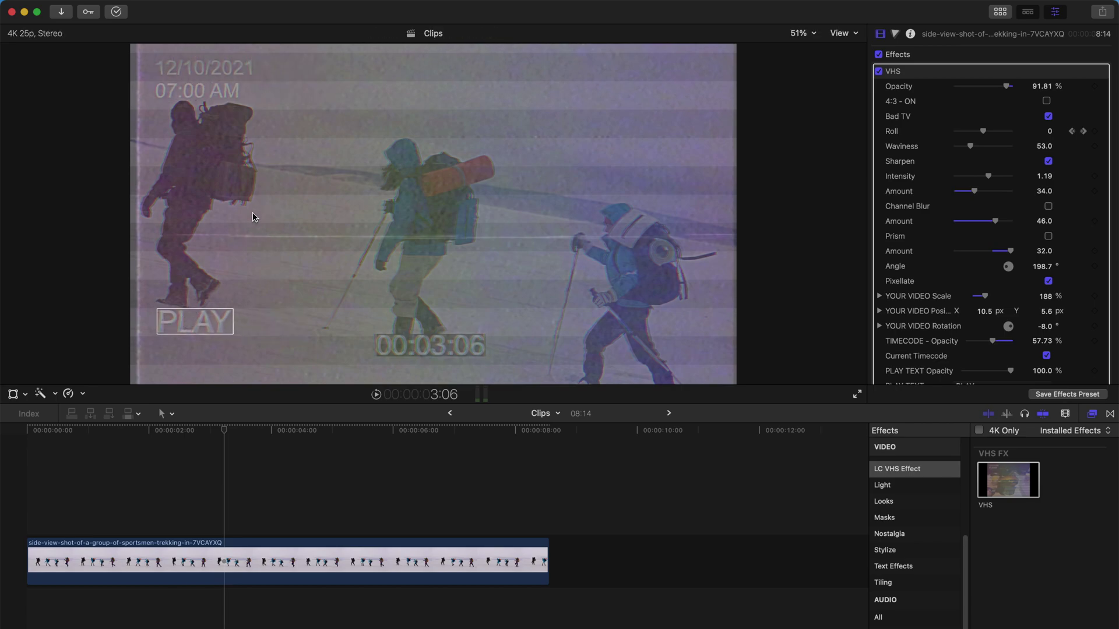
pyautogui.press('Home')
pyautogui.press('space')
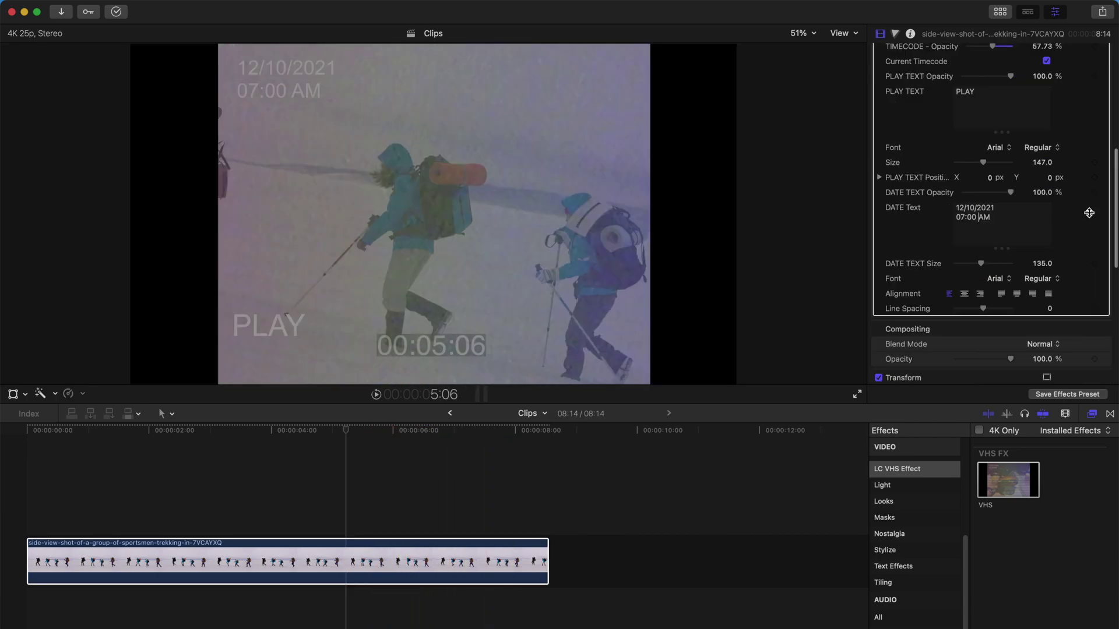
# Enable Pixellate in the VHS effect and play the clip from the start.
pyautogui.scroll(3, 902, 154)
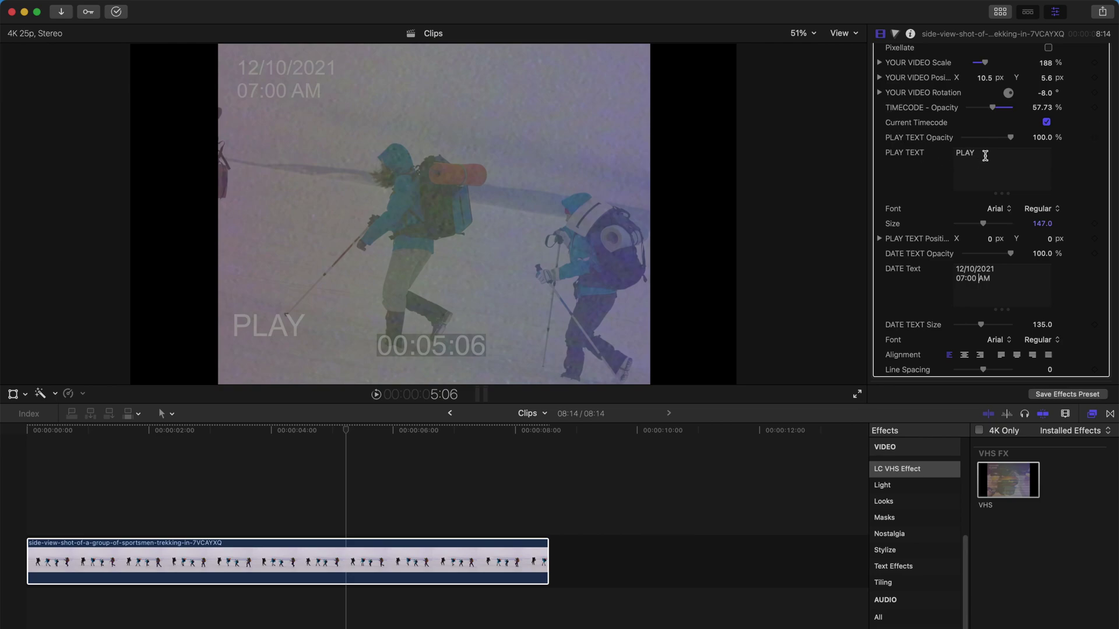
pyautogui.scroll(3, 984, 113)
pyautogui.click(1047, 114)
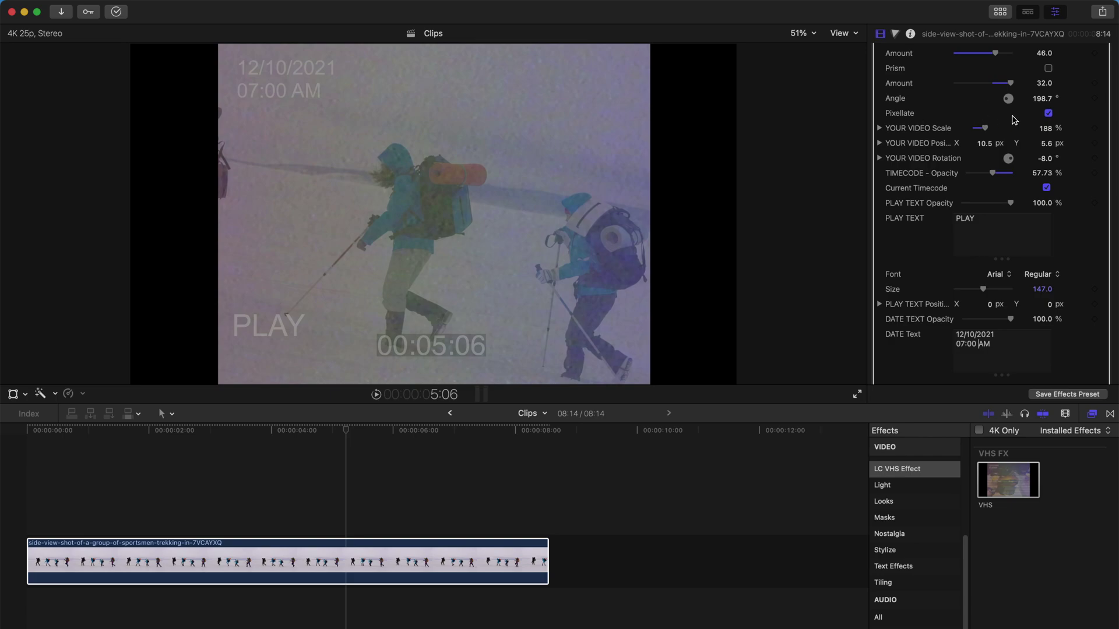
pyautogui.click(37, 434)
pyautogui.press('space')
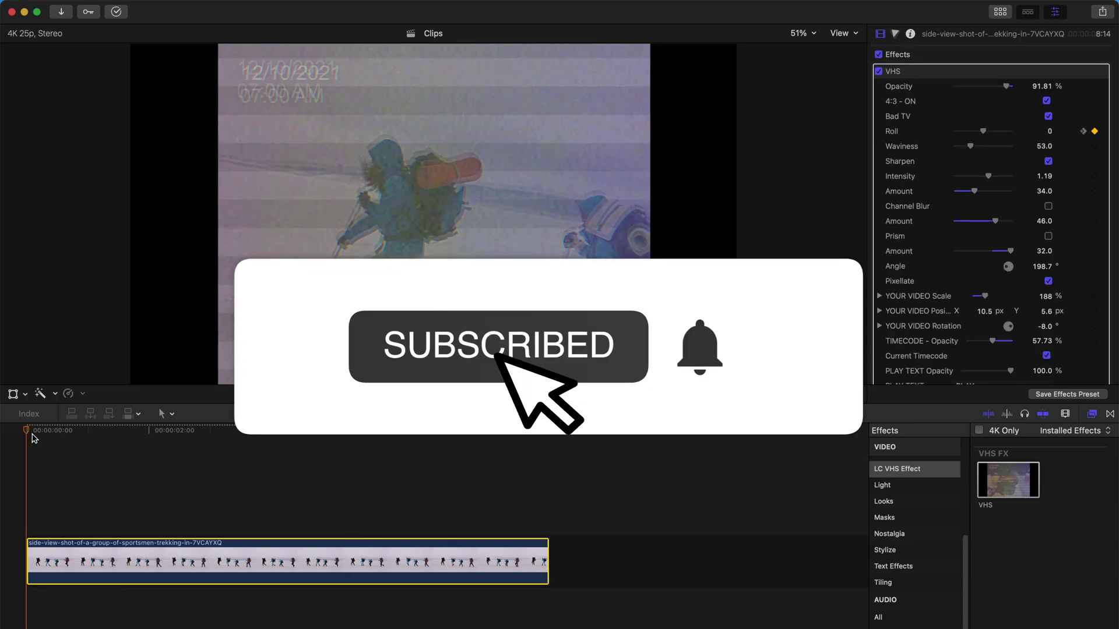